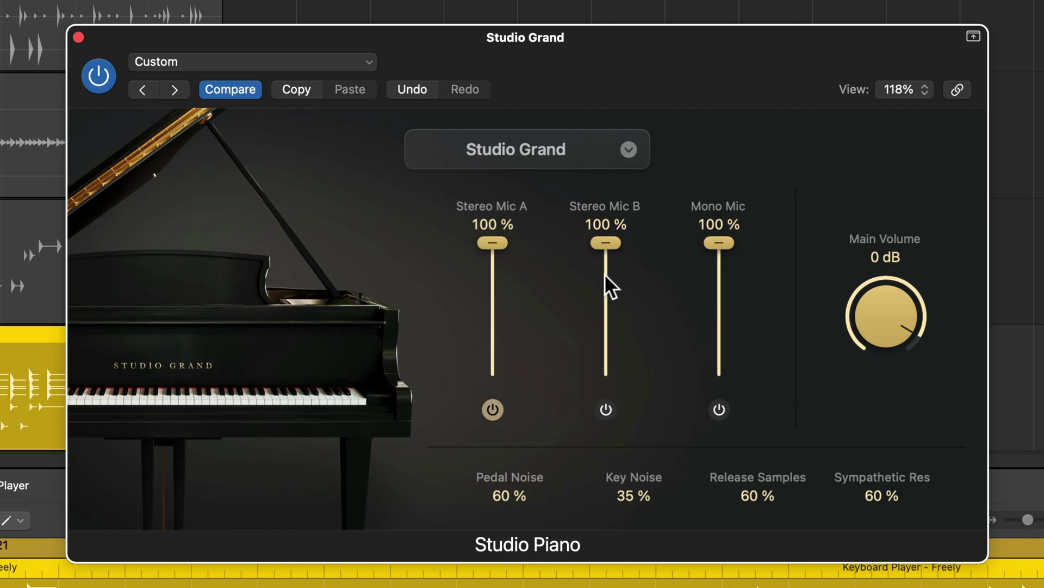
# Pull the Studio Grand's Stereo Mic B fader down from 100 % to 81 %
pyautogui.moveTo(616, 244); pyautogui.dragTo(634, 270)
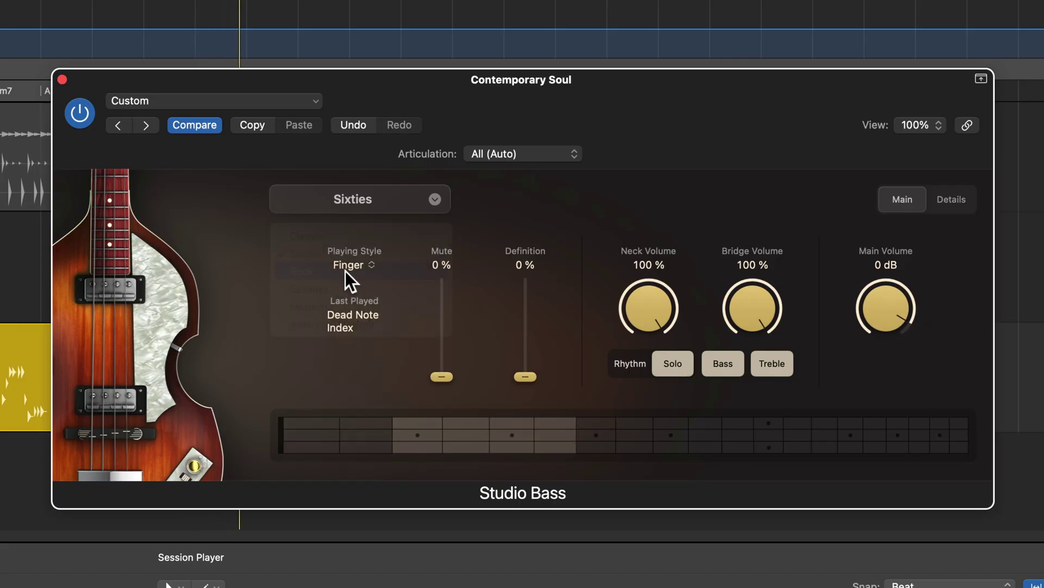
# Change the Studio Bass model from Sixties to Rock
pyautogui.click(380, 197)
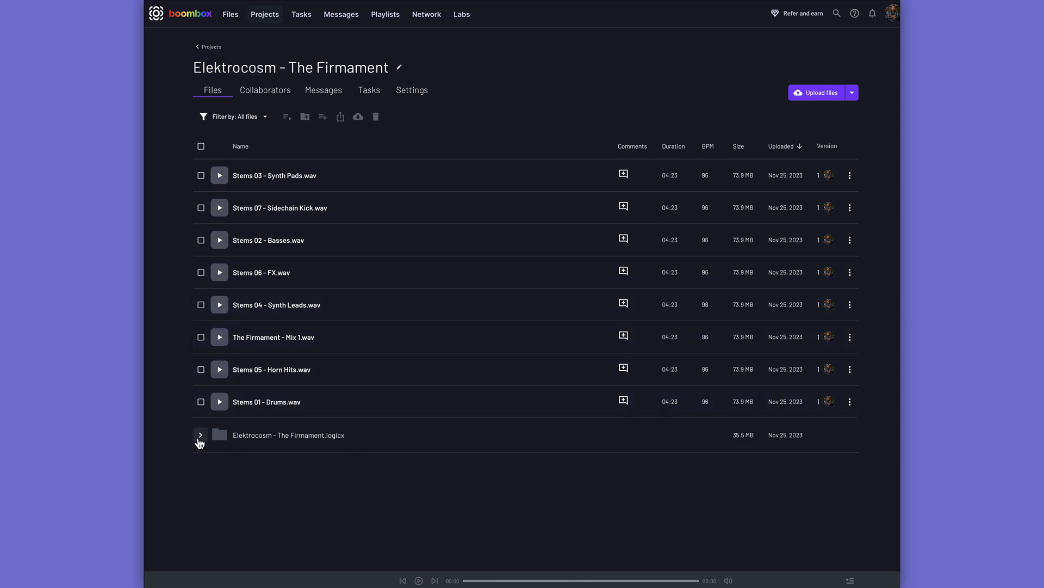
# Expand the Logic project folder row in the file list and scroll through its contents
pyautogui.click(199, 436)
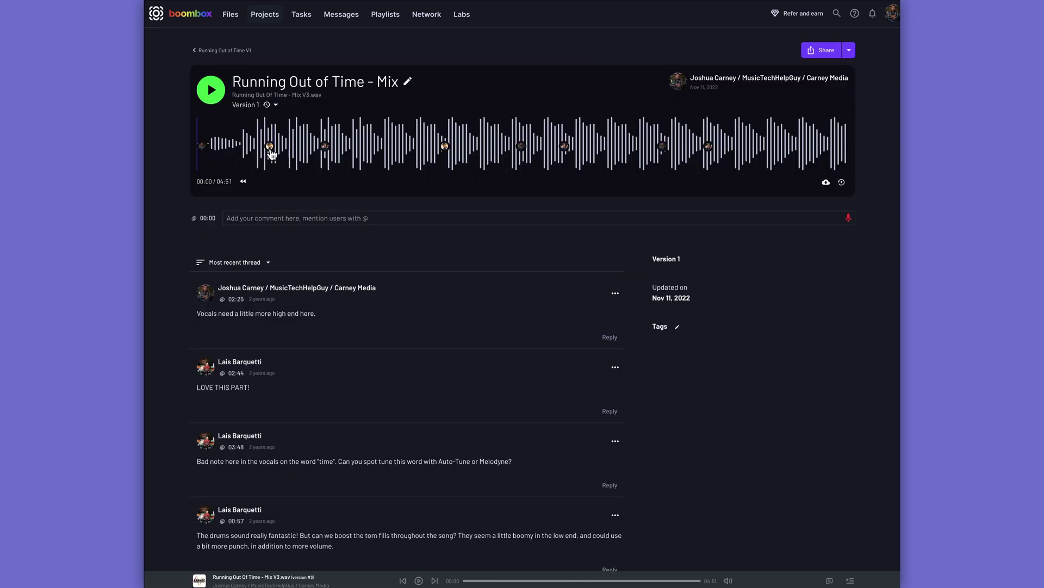
pyautogui.scroll(-6, 269, 154)
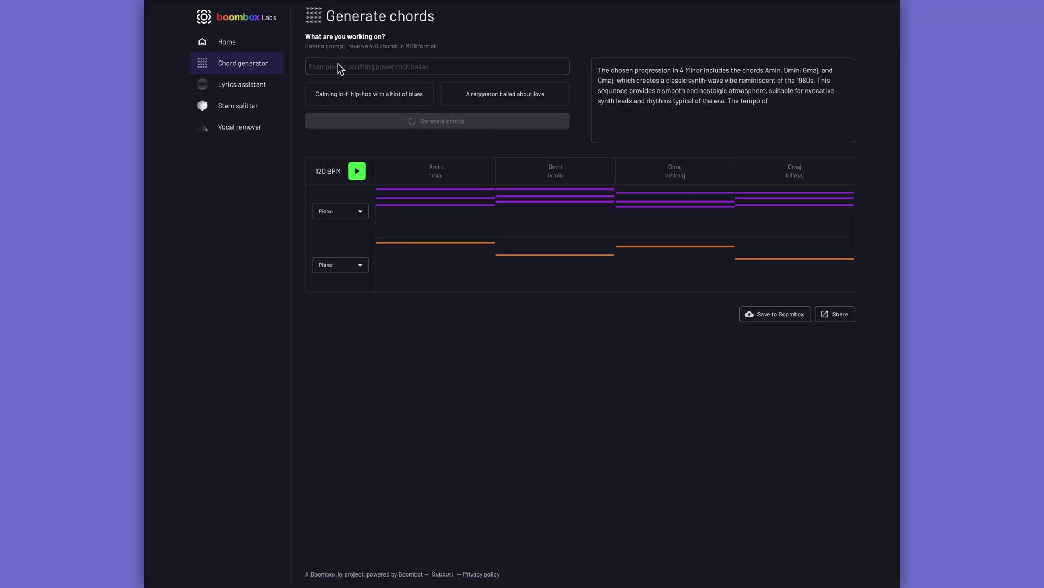
# Focus the chord generator's prompt box to refine the A minor progression
pyautogui.click(338, 64)
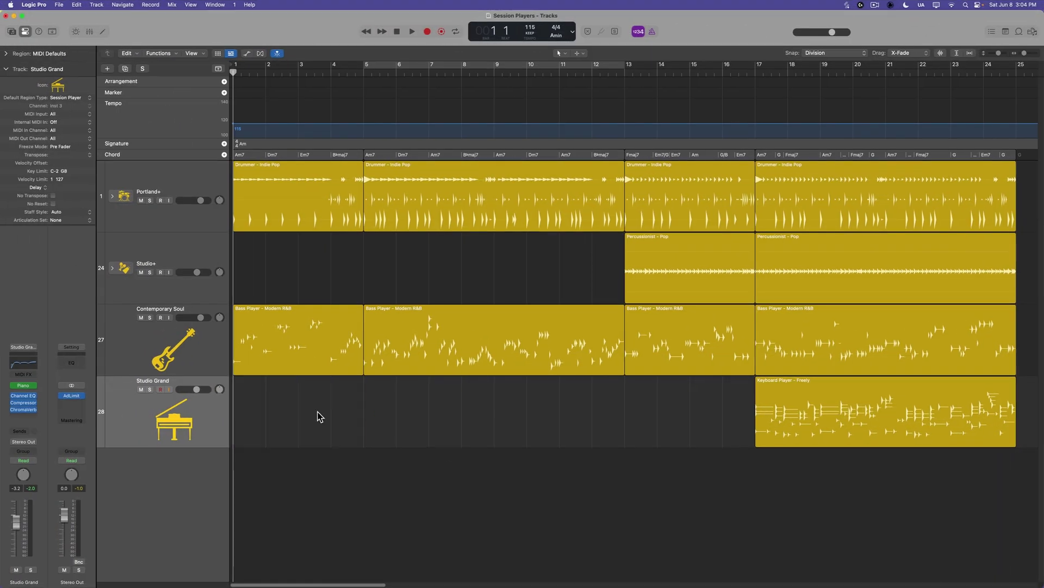
pyautogui.press('super+Left')
pyautogui.click(801, 407)
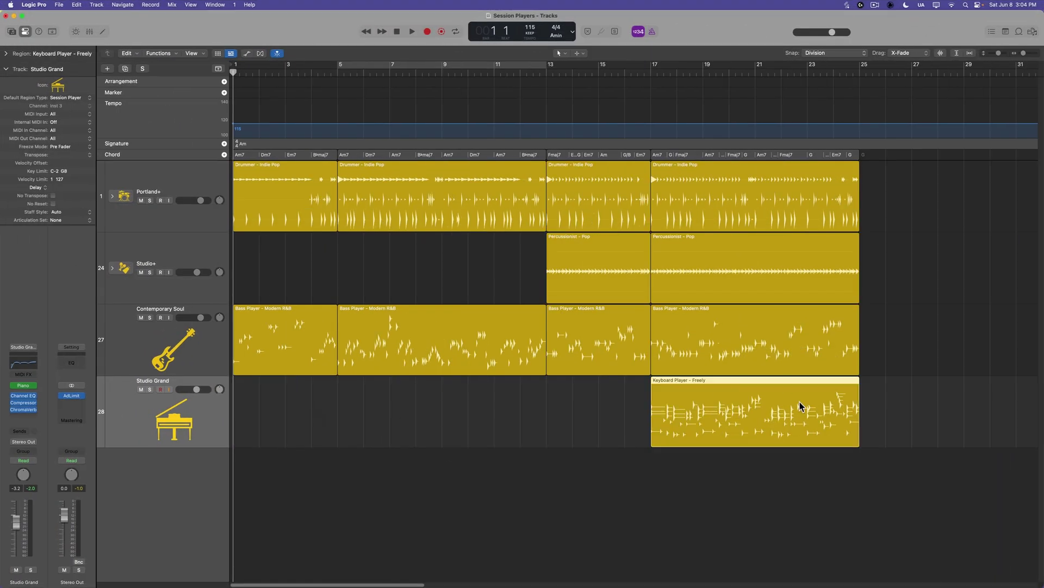
pyautogui.moveTo(656, 80); pyautogui.dragTo(221, 156)
pyautogui.press('space')
pyautogui.click(275, 372)
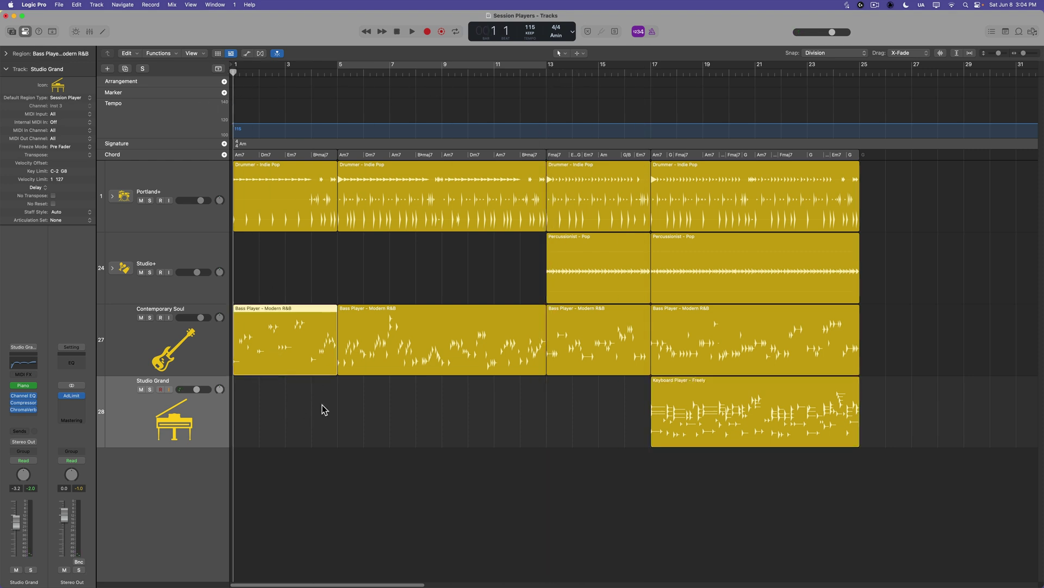
pyautogui.click(397, 371)
pyautogui.click(364, 419)
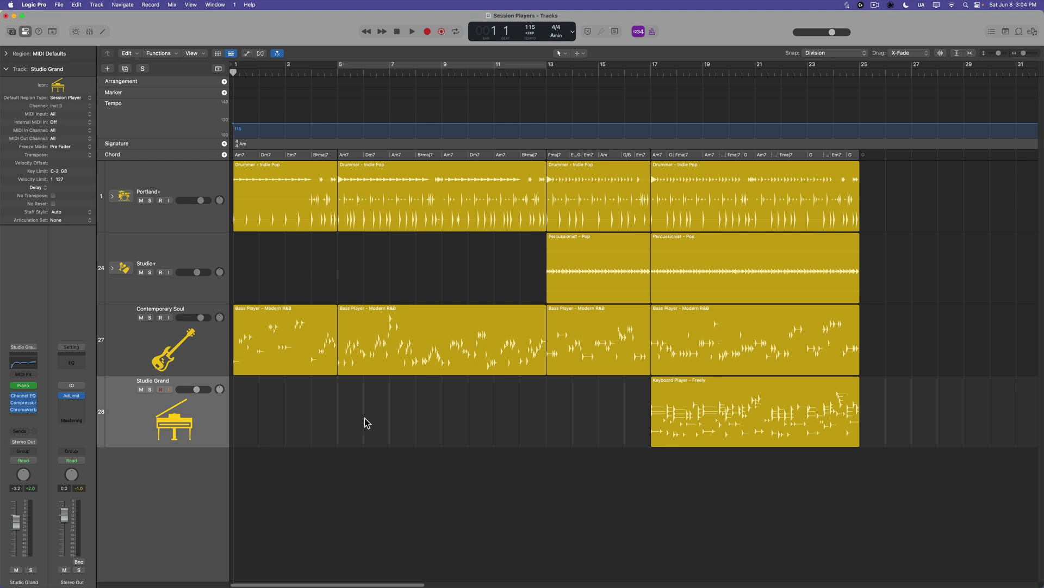
pyautogui.press('super+Up')
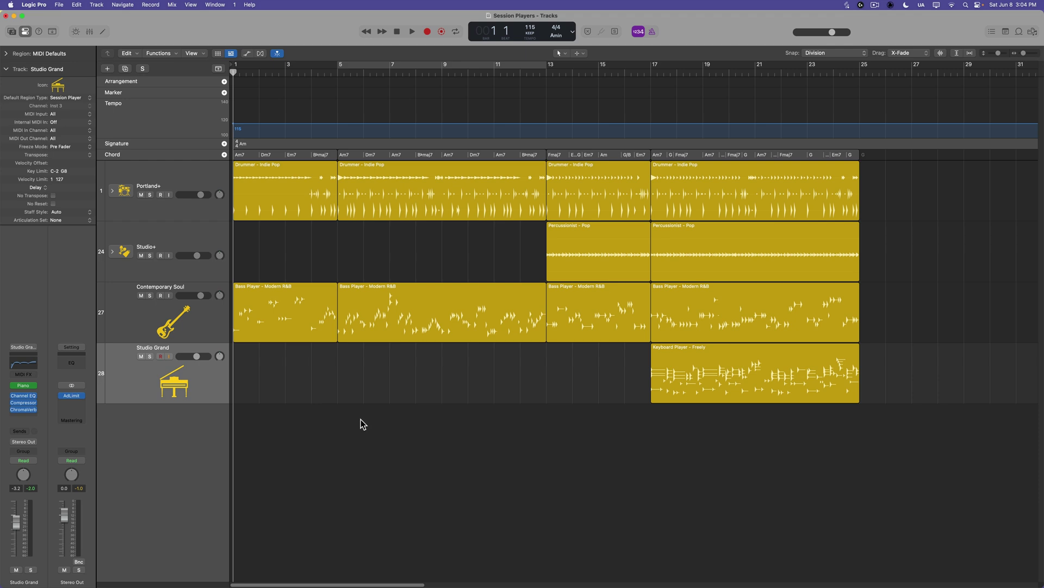
# Create a Keyboard Player track using the Simple Pad style, then dismiss the Retro Synth window
pyautogui.doubleClick(360, 420)
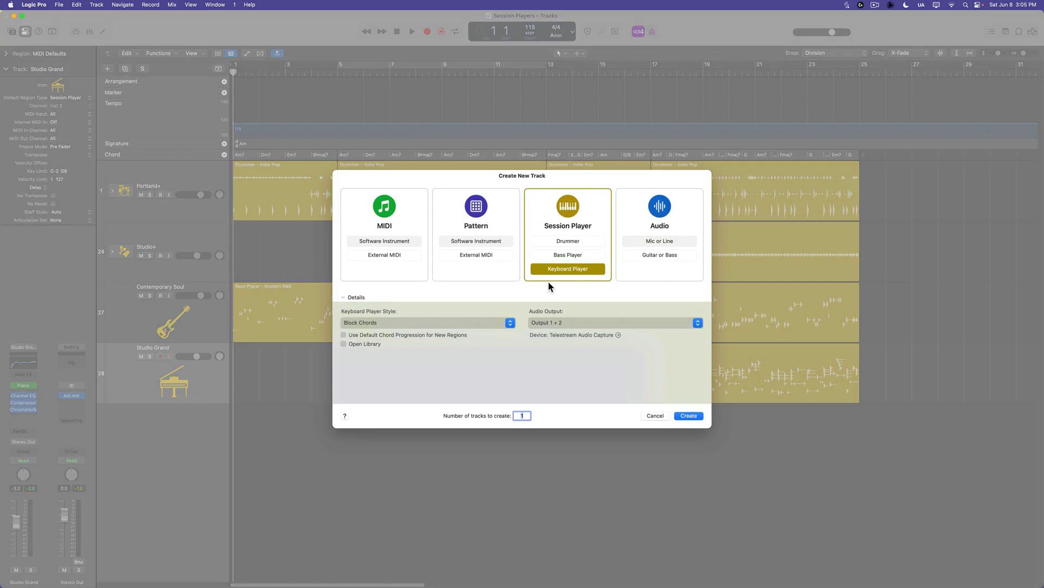
pyautogui.click(428, 323)
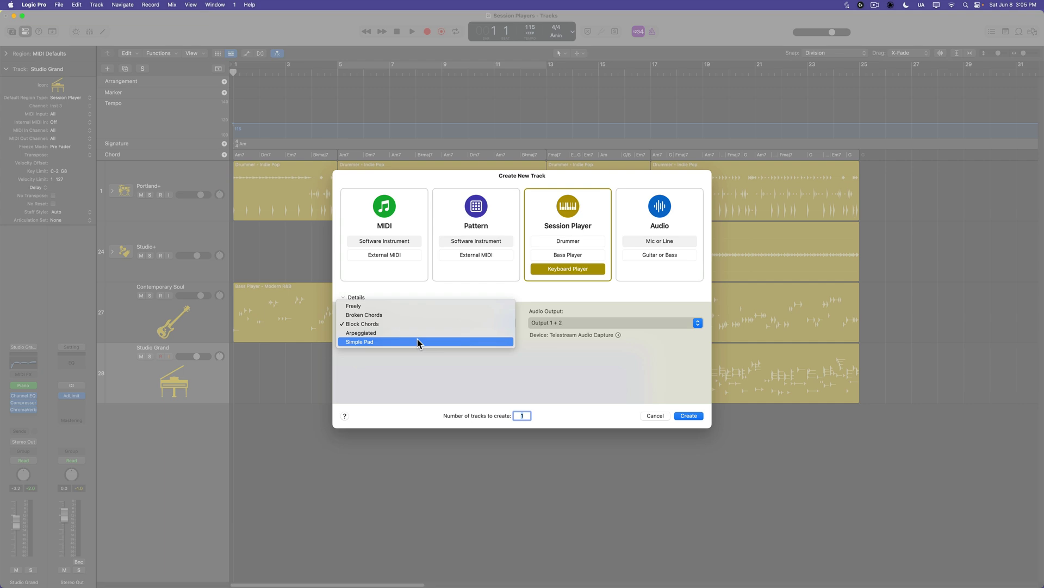
pyautogui.click(417, 340)
pyautogui.click(688, 416)
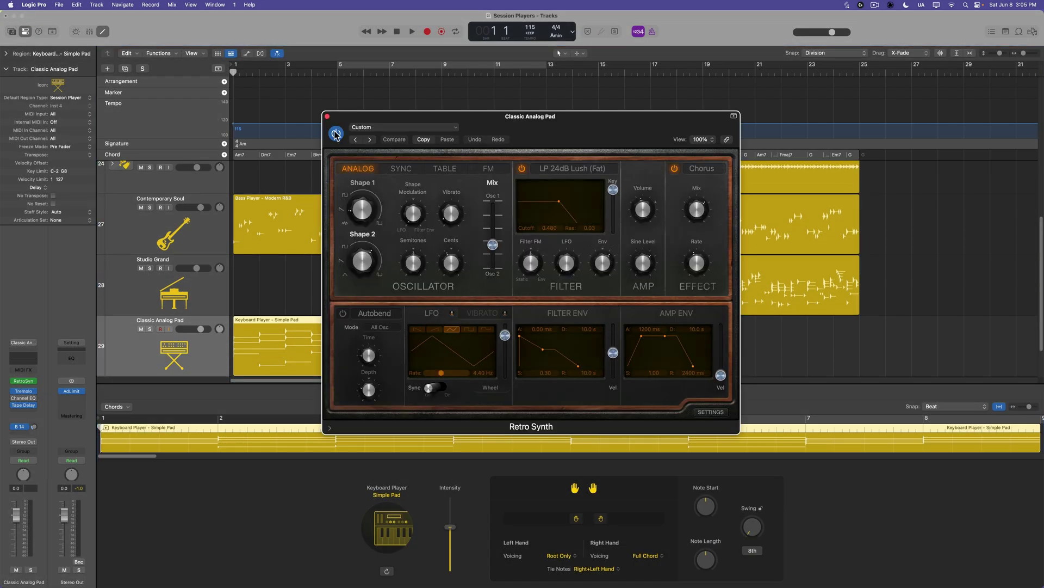
pyautogui.click(327, 116)
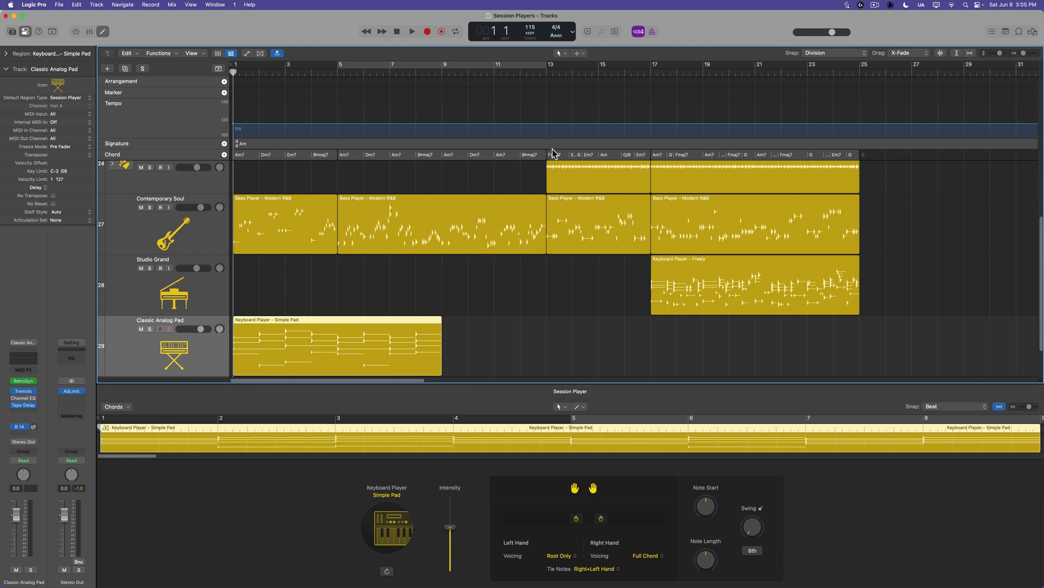
# Stretch the Simple Pad region to bar 13, audition it, and set the pad track to -7.0 dB
pyautogui.moveTo(442, 356); pyautogui.dragTo(545, 357)
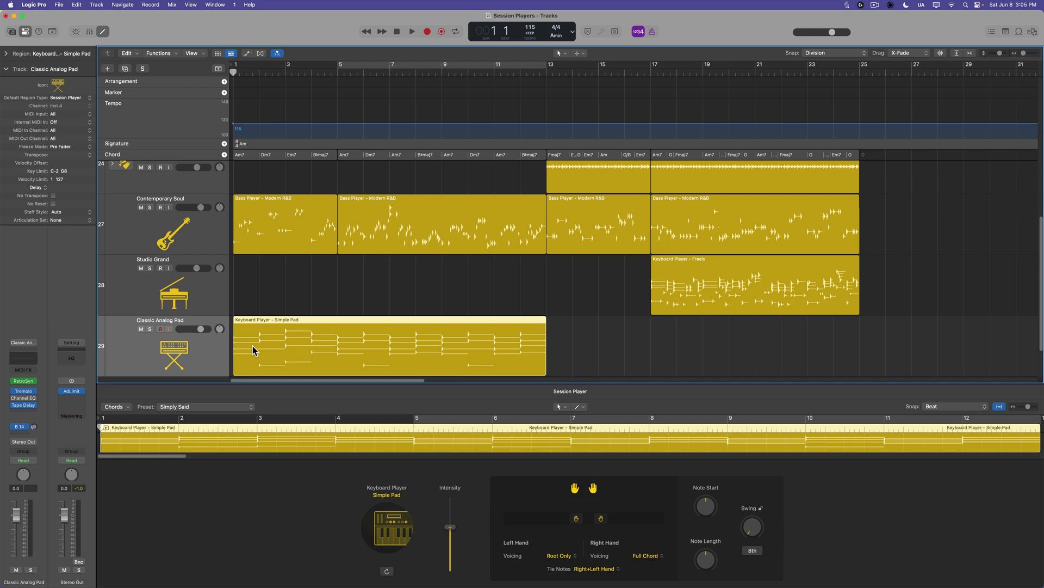
pyautogui.press('space')
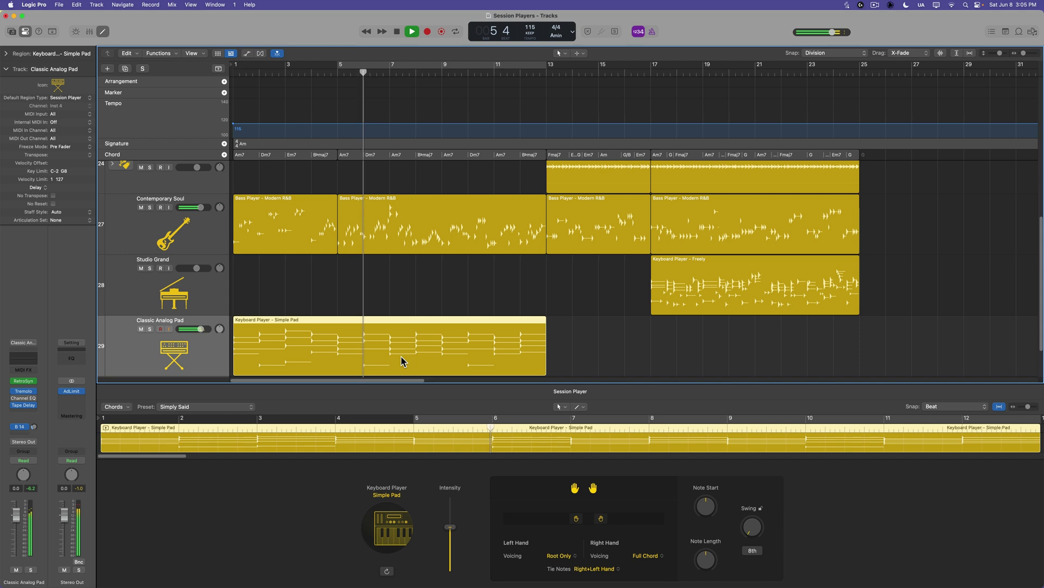
pyautogui.moveTo(32, 385)
pyautogui.press('space')
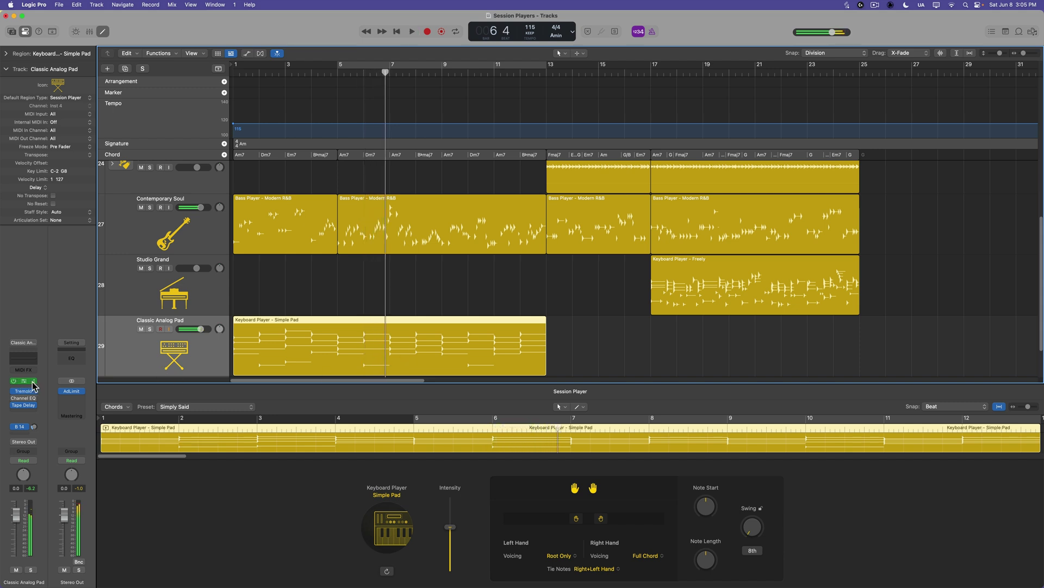
pyautogui.moveTo(17, 516); pyautogui.dragTo(16, 529)
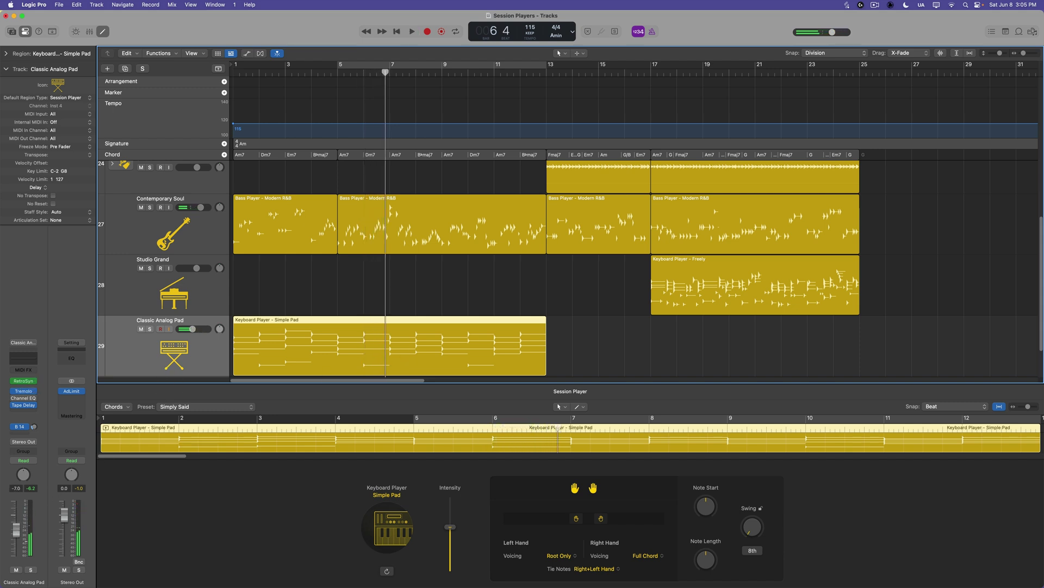
# Remove all effect plug-ins from the pad channel and reset its channel strip
pyautogui.click(23, 342)
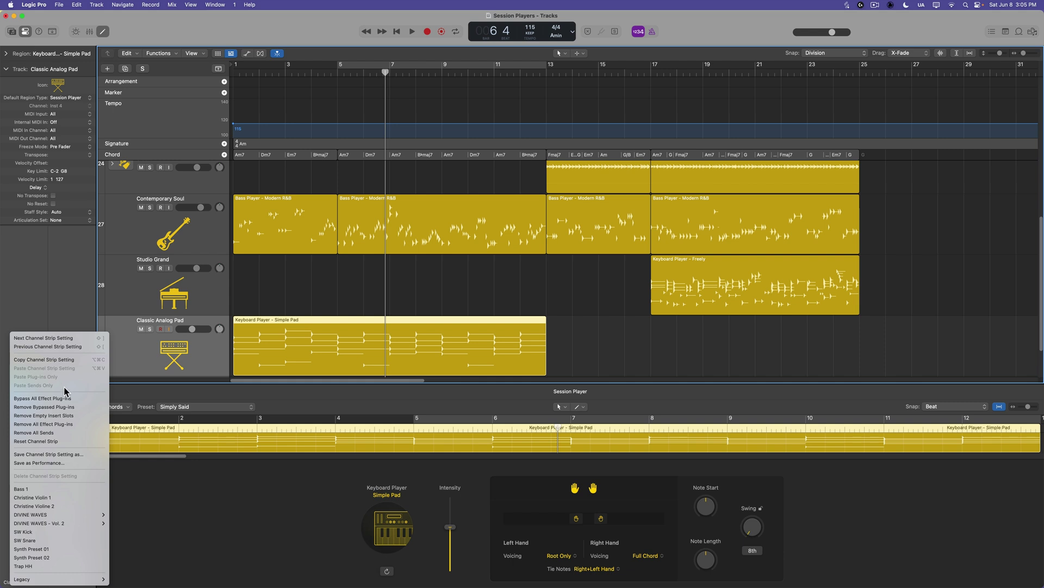
pyautogui.click(75, 424)
pyautogui.click(24, 342)
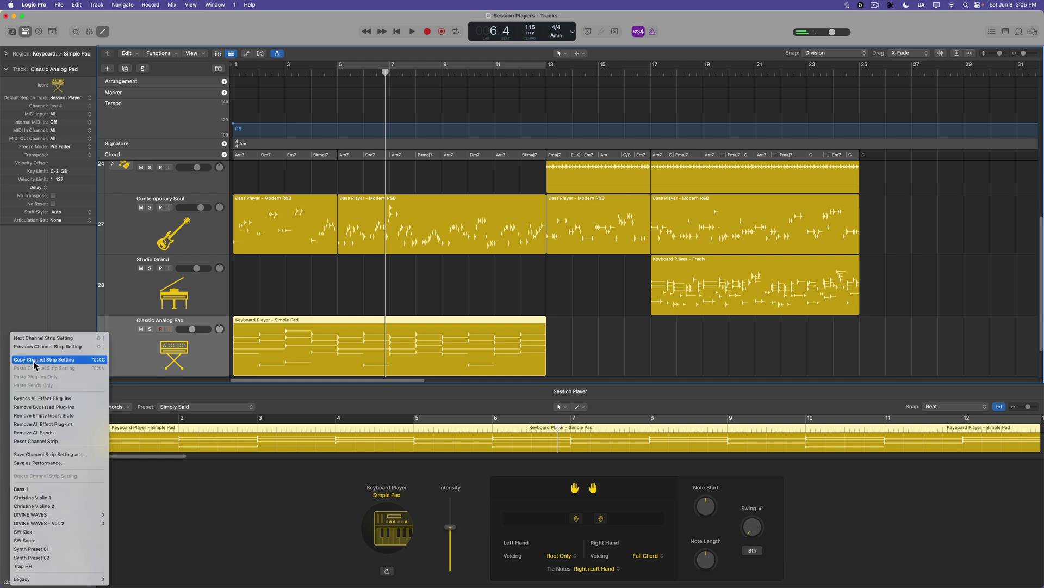
pyautogui.click(79, 432)
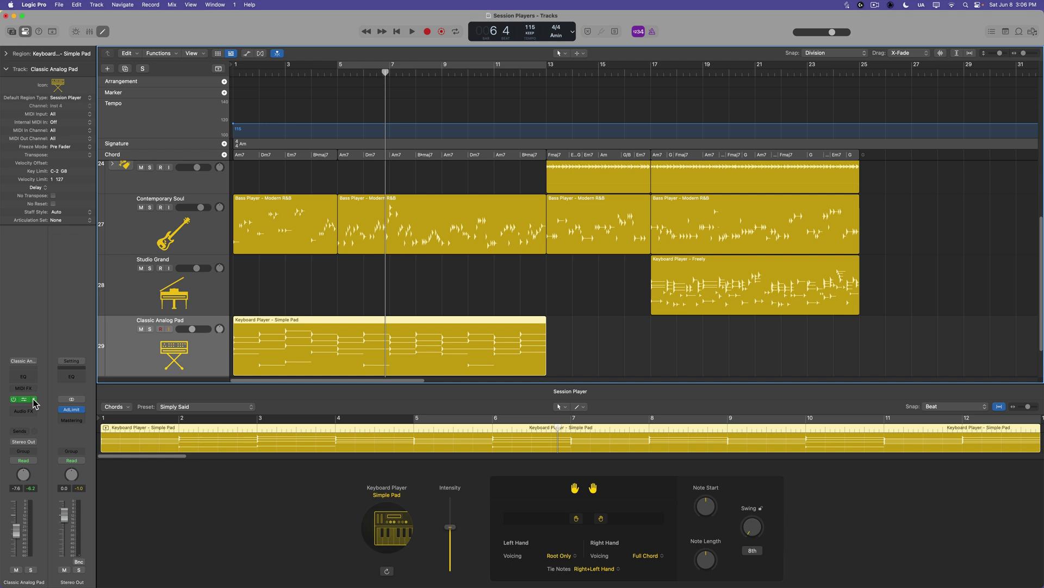
# Load Native Instruments Kontakt 7 (Stereo) as the channel's instrument
pyautogui.click(34, 401)
pyautogui.moveTo(73, 329)
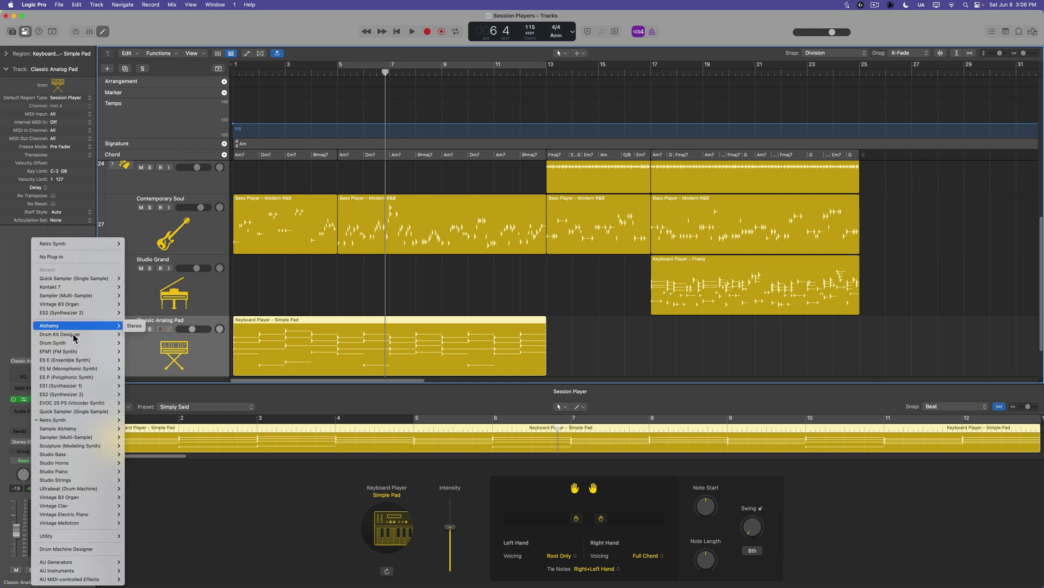
pyautogui.moveTo(90, 572)
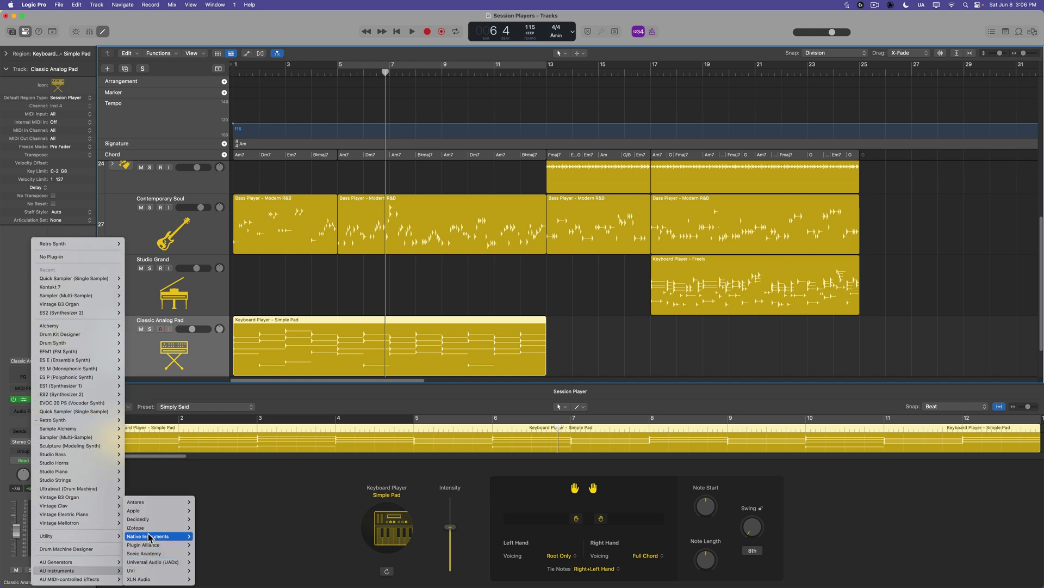
pyautogui.moveTo(163, 537)
pyautogui.moveTo(222, 545)
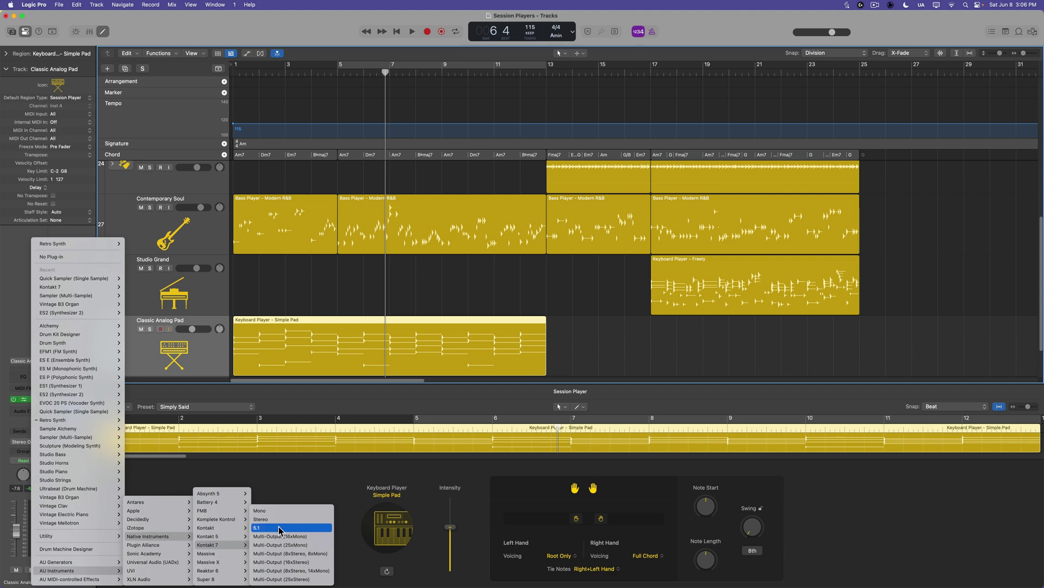
pyautogui.click(261, 519)
# Load Ignition Keys in Kontakt, audition it from bar 1, then close the Kontakt window
pyautogui.click(406, 237)
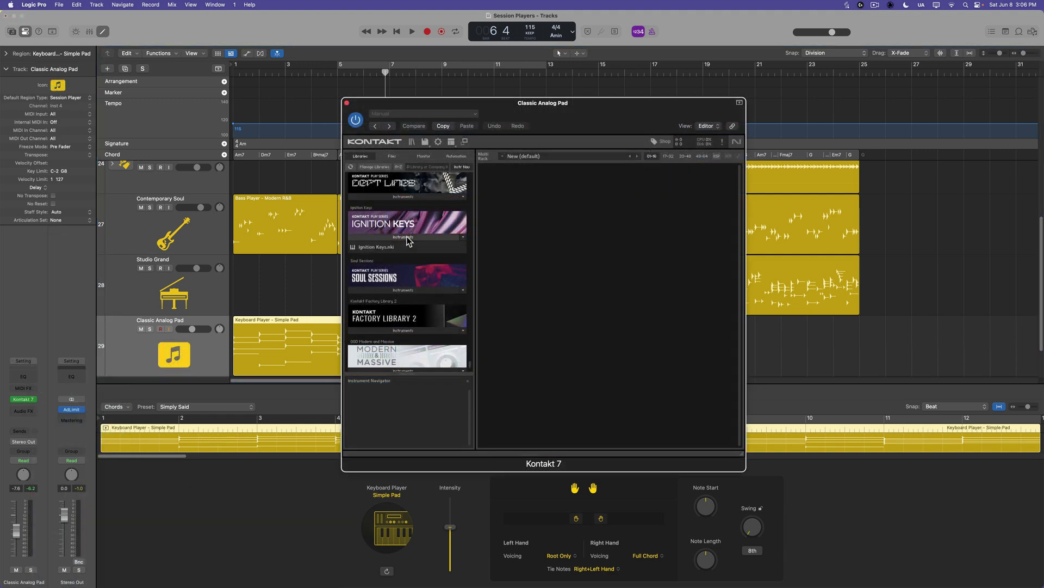
pyautogui.doubleClick(386, 248)
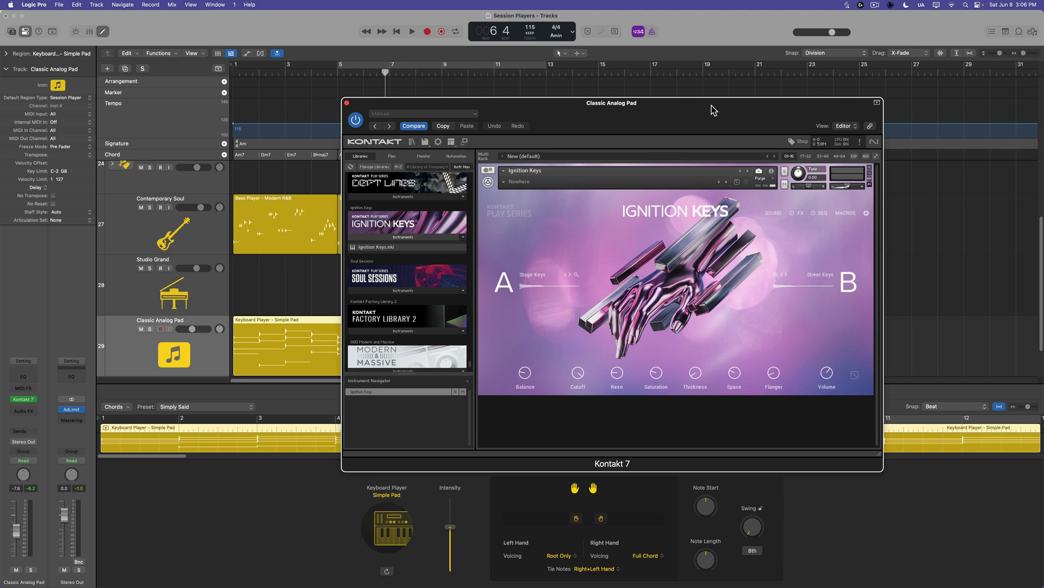
pyautogui.moveTo(712, 106); pyautogui.dragTo(842, 47)
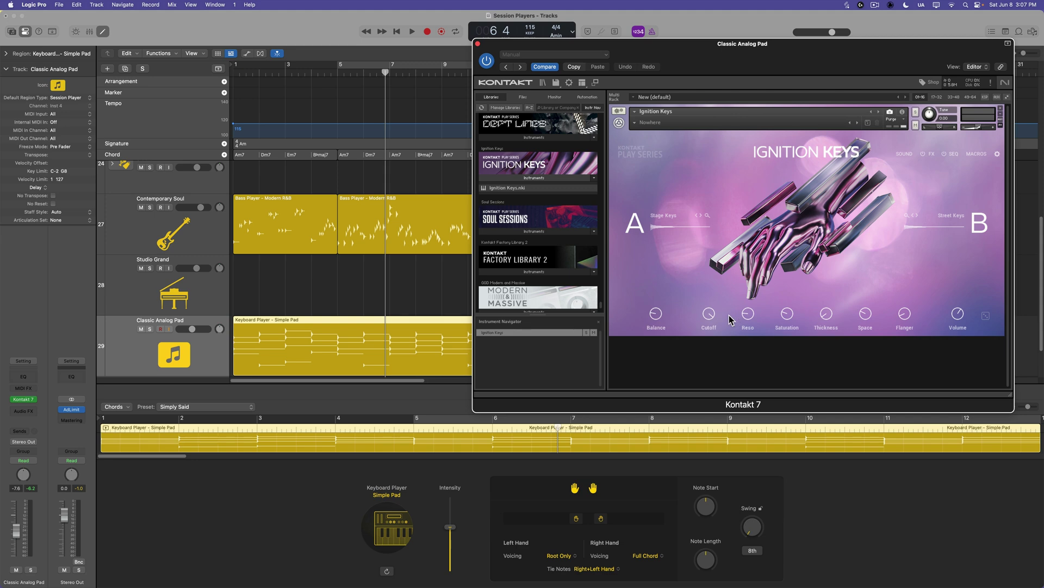
pyautogui.press('Return')
pyautogui.press('space')
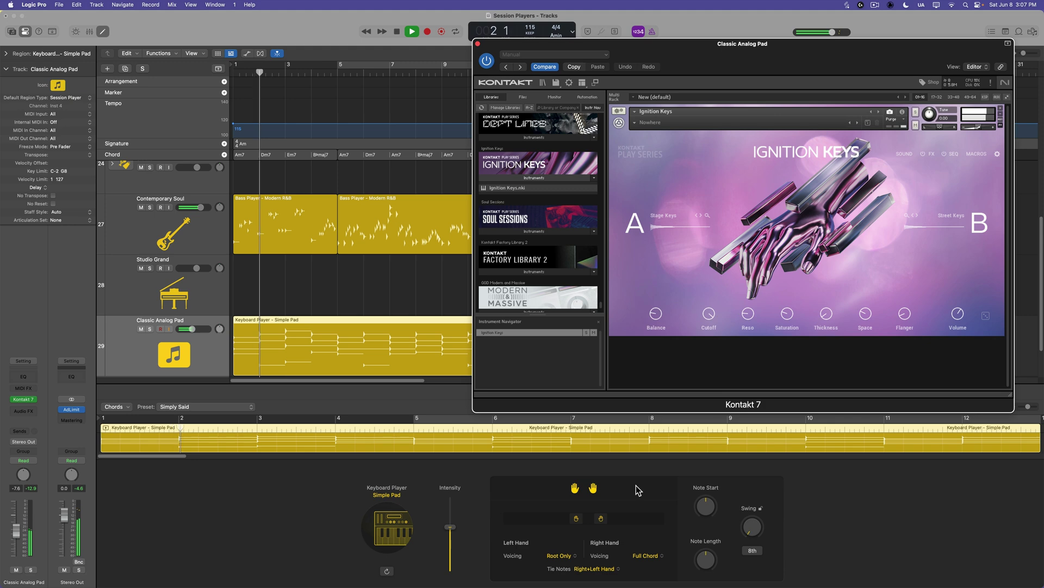
pyautogui.click(478, 43)
pyautogui.click(460, 290)
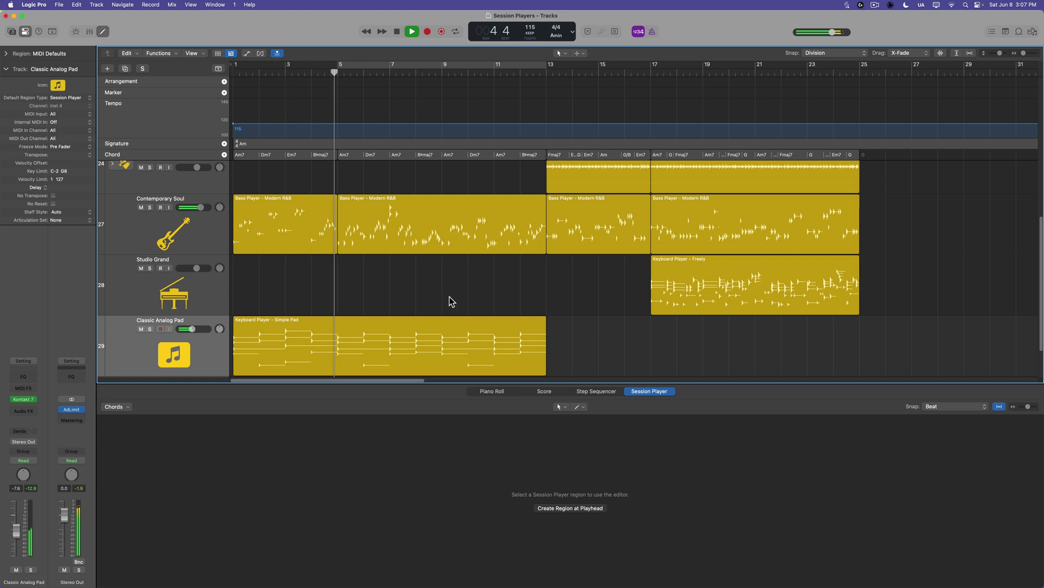
# Stop playback and apply the Dream Clouds preset to the Simple Pad region
pyautogui.click(415, 346)
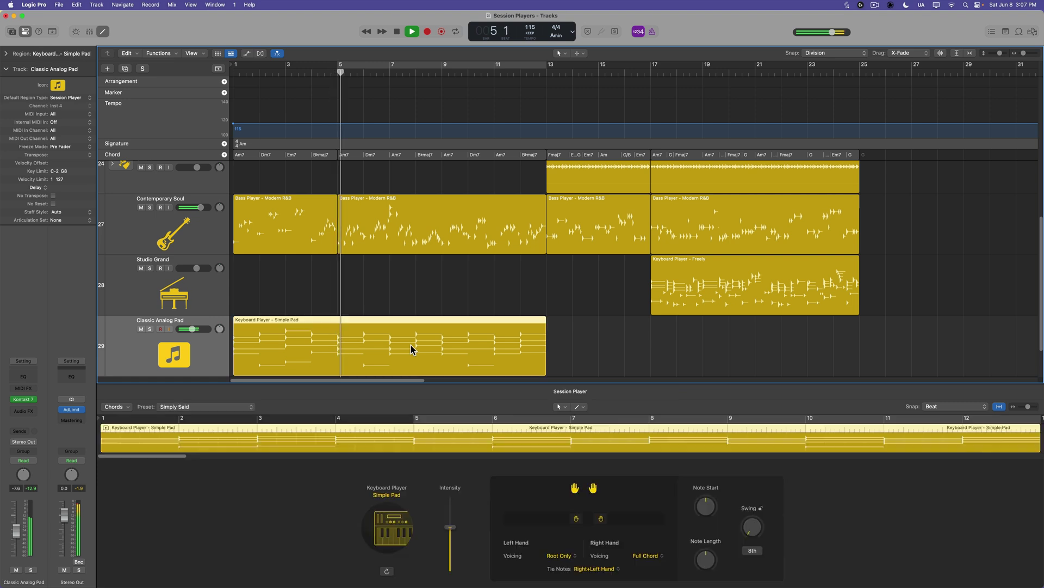
pyautogui.press('space')
pyautogui.click(231, 408)
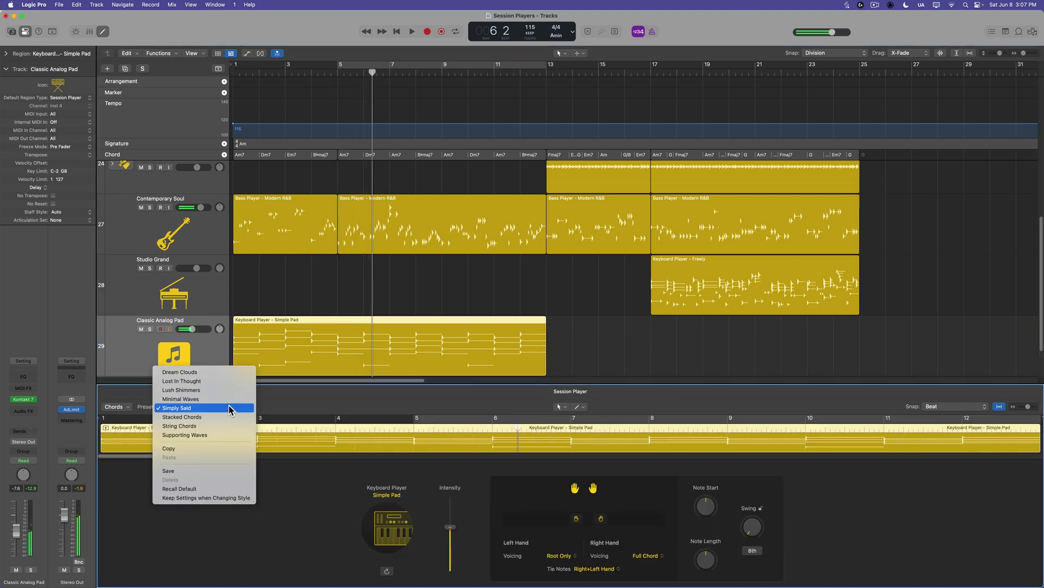
pyautogui.click(223, 372)
# Return to the song start, reselect the pad region, and play it
pyautogui.press('Return')
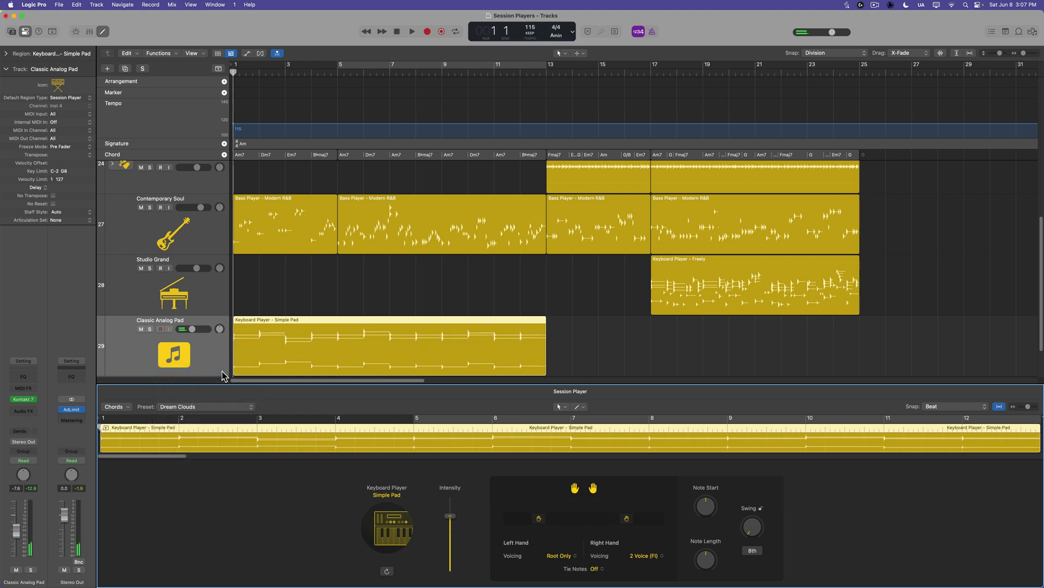
pyautogui.press('super+Right')
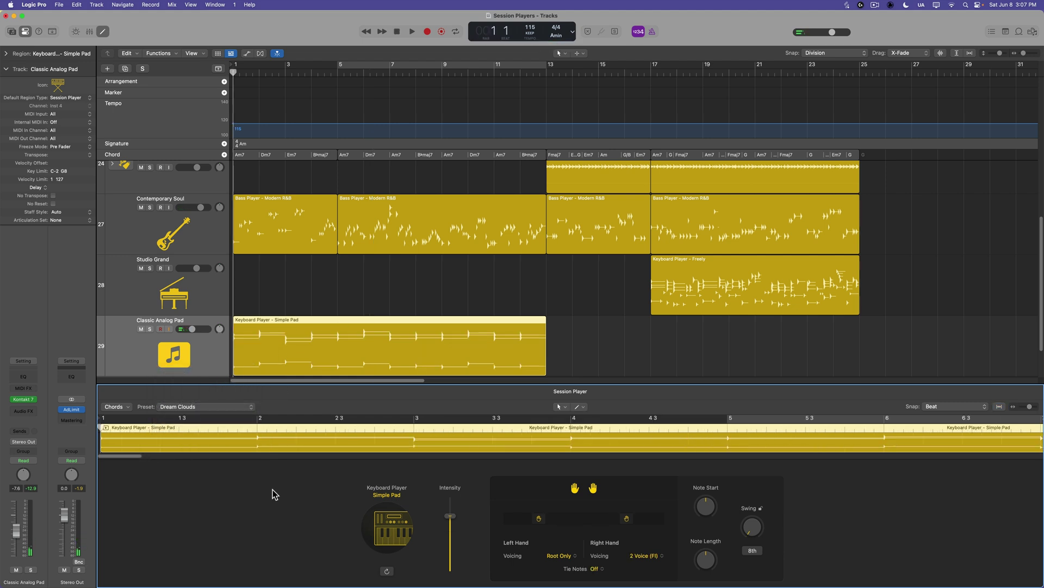
pyautogui.press('super+Left')
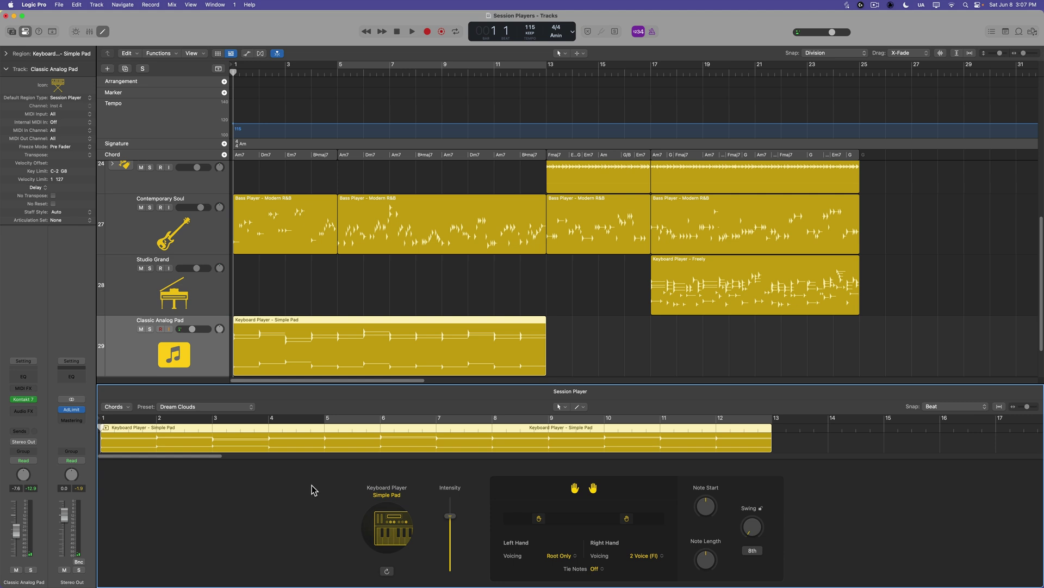
pyautogui.click(280, 304)
pyautogui.press('super+Right')
pyautogui.press('super+Right')
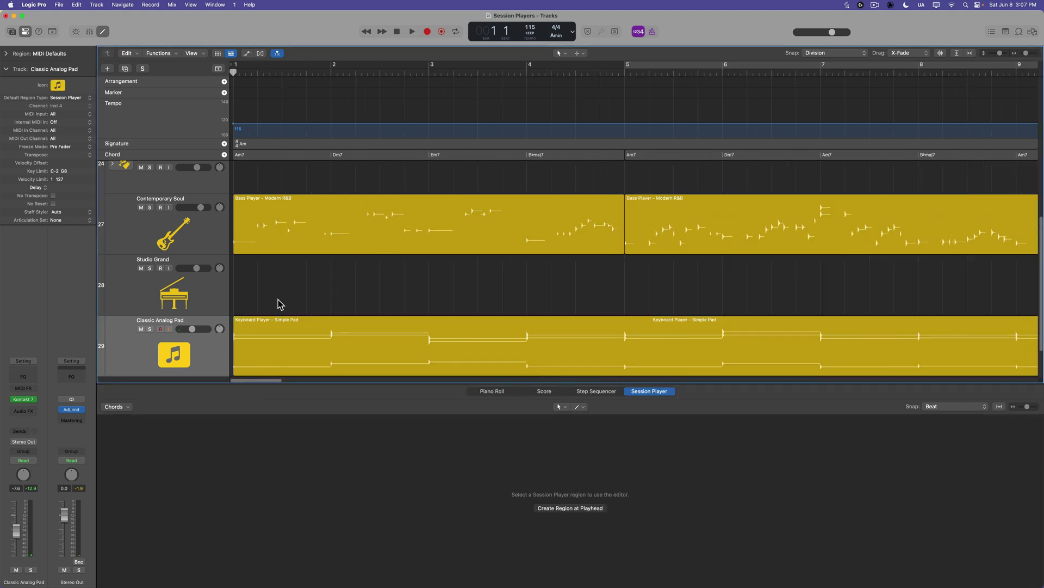
pyautogui.click(274, 330)
pyautogui.press('super+Left')
pyautogui.press('super+Left')
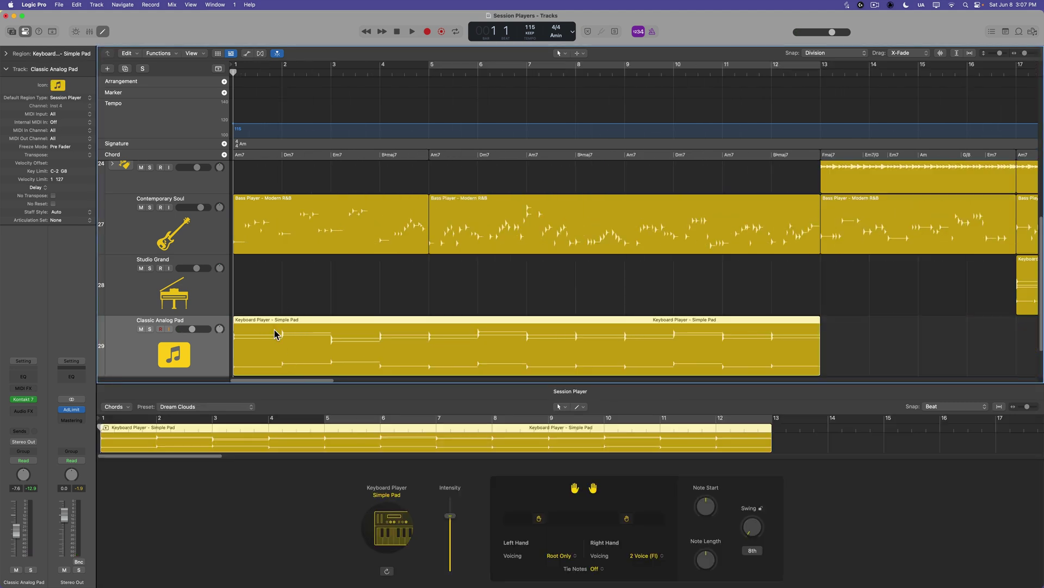
pyautogui.press('space')
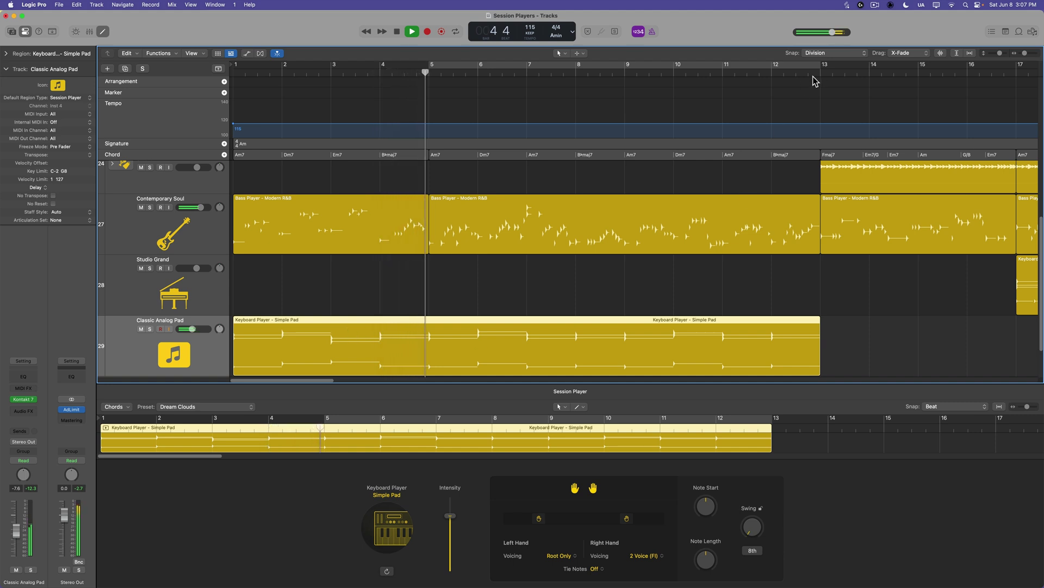
# Set Snap to Bar and split the pad region at bar 5
pyautogui.click(836, 53)
pyautogui.click(825, 36)
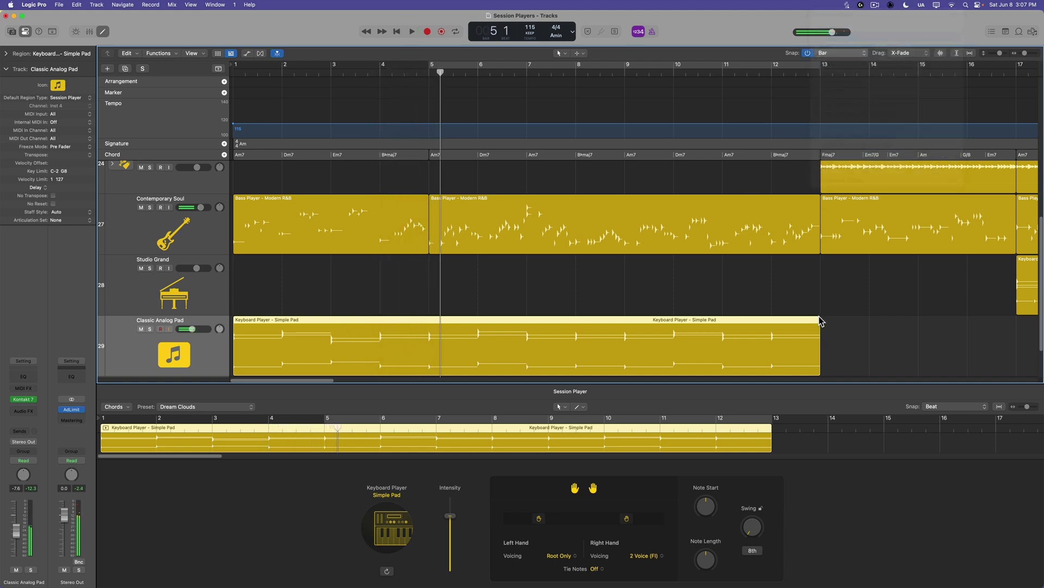
pyautogui.moveTo(824, 331); pyautogui.dragTo(433, 344)
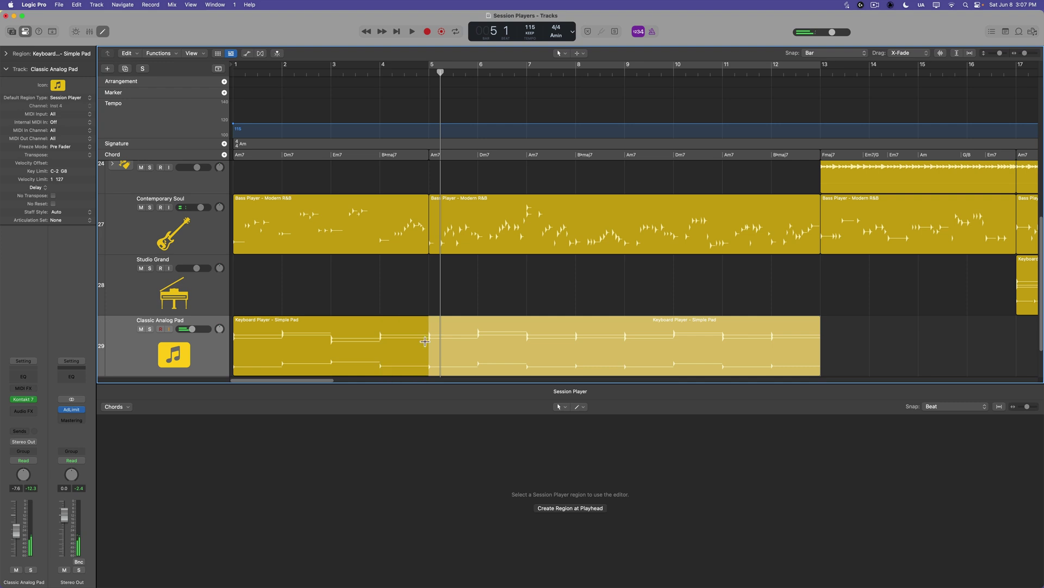
pyautogui.click(459, 346)
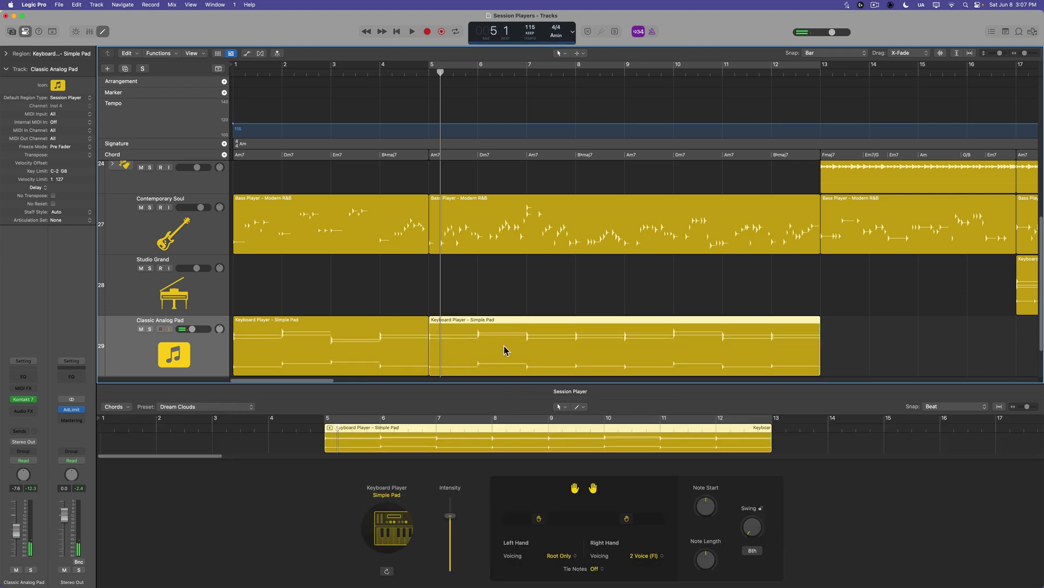
# Give the bars 5–13 region the Lost In Thought preset and loop-play it with Cycle
pyautogui.click(227, 407)
pyautogui.click(228, 415)
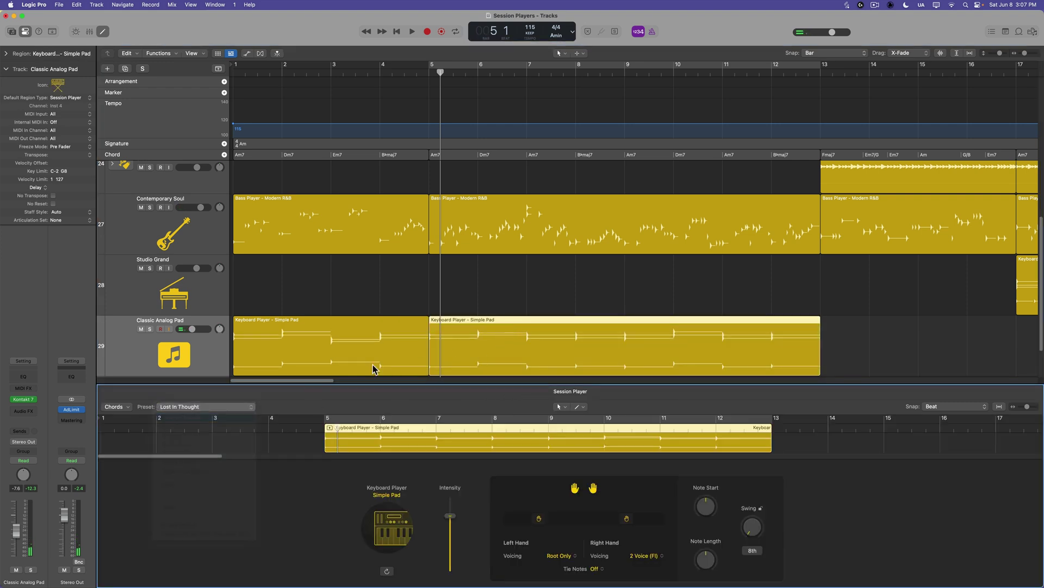
pyautogui.press('super+u')
pyautogui.press('space')
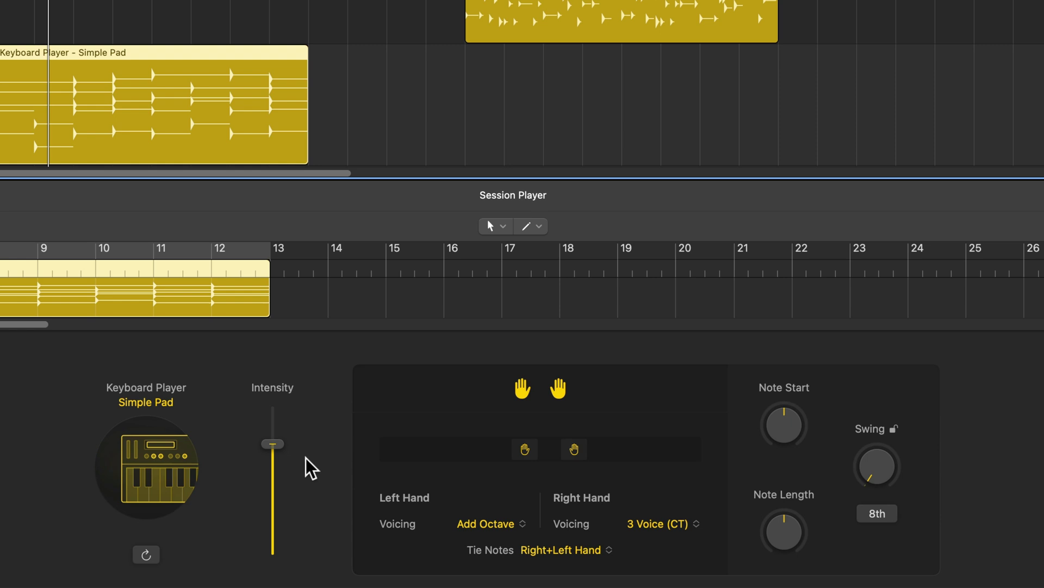
pyautogui.moveTo(282, 443)
pyautogui.mouseDown()
pyautogui.moveTo(284, 479)
pyautogui.moveTo(290, 447)
pyautogui.mouseUp()
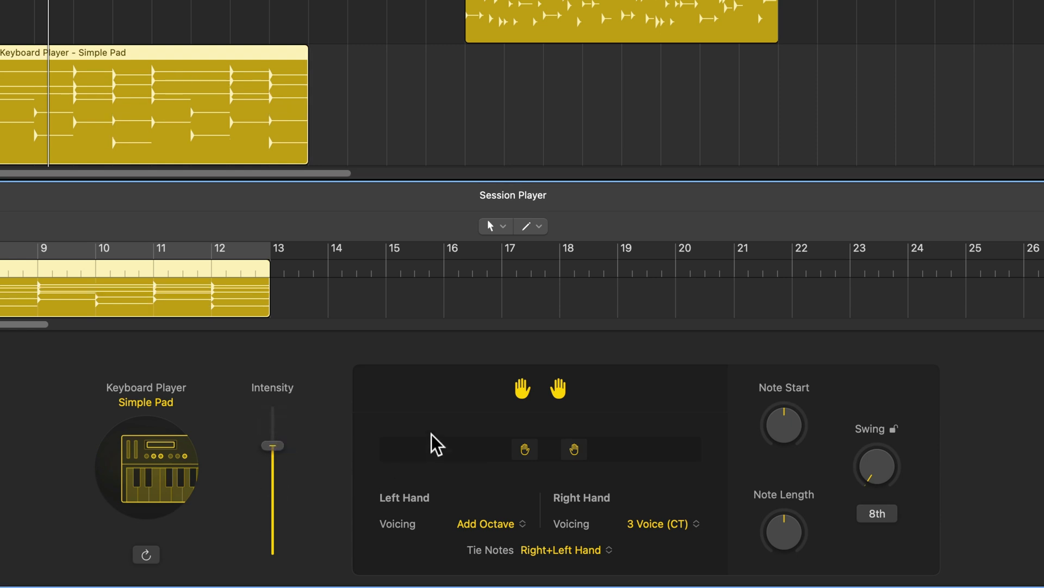
pyautogui.click(522, 391)
pyautogui.click(523, 391)
pyautogui.click(559, 391)
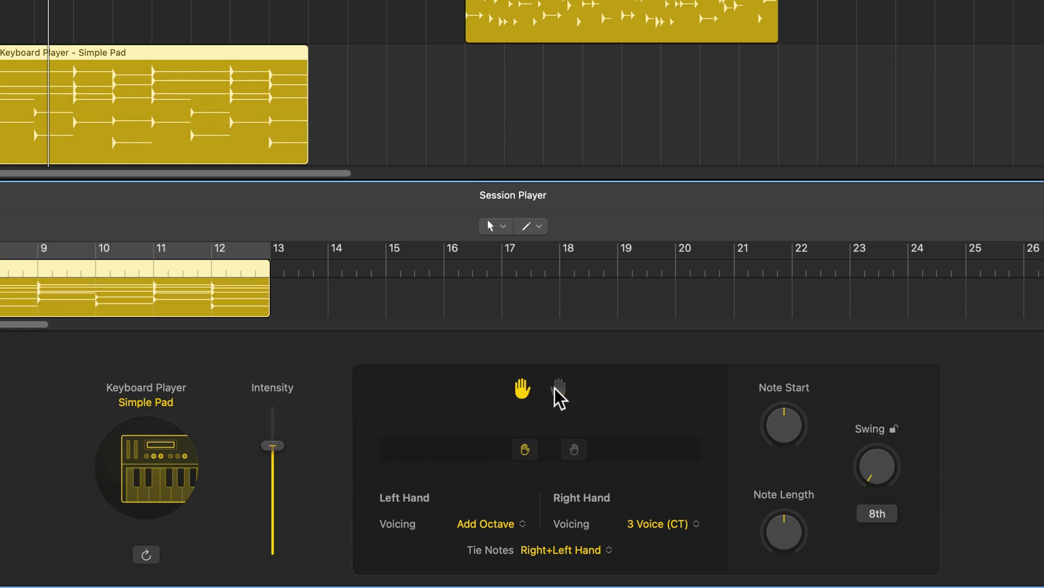
pyautogui.click(558, 390)
pyautogui.moveTo(523, 454)
pyautogui.mouseDown()
pyautogui.moveTo(457, 464)
pyautogui.moveTo(530, 465)
pyautogui.moveTo(519, 457)
pyautogui.mouseUp()
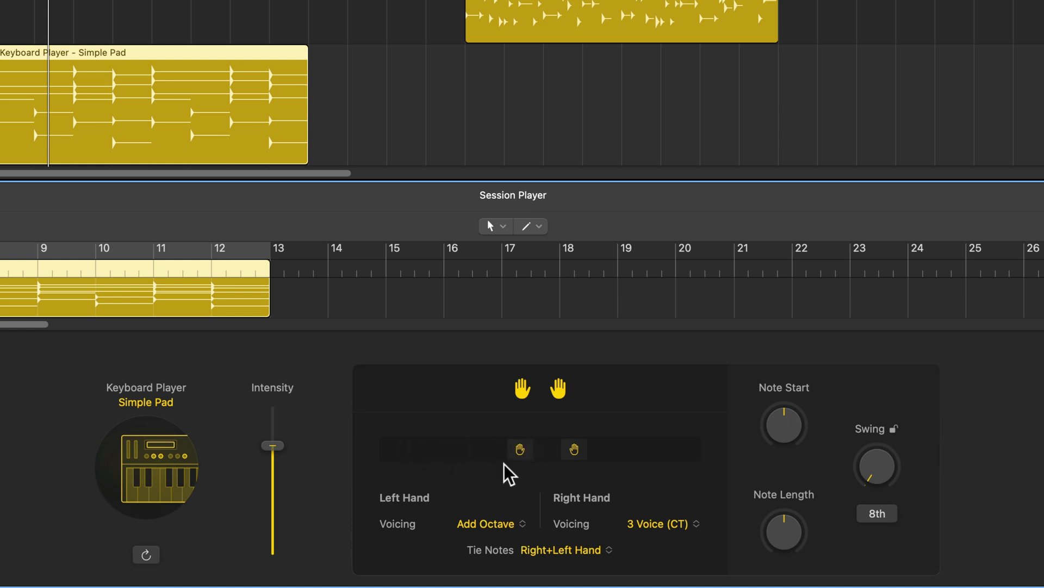
pyautogui.click(513, 524)
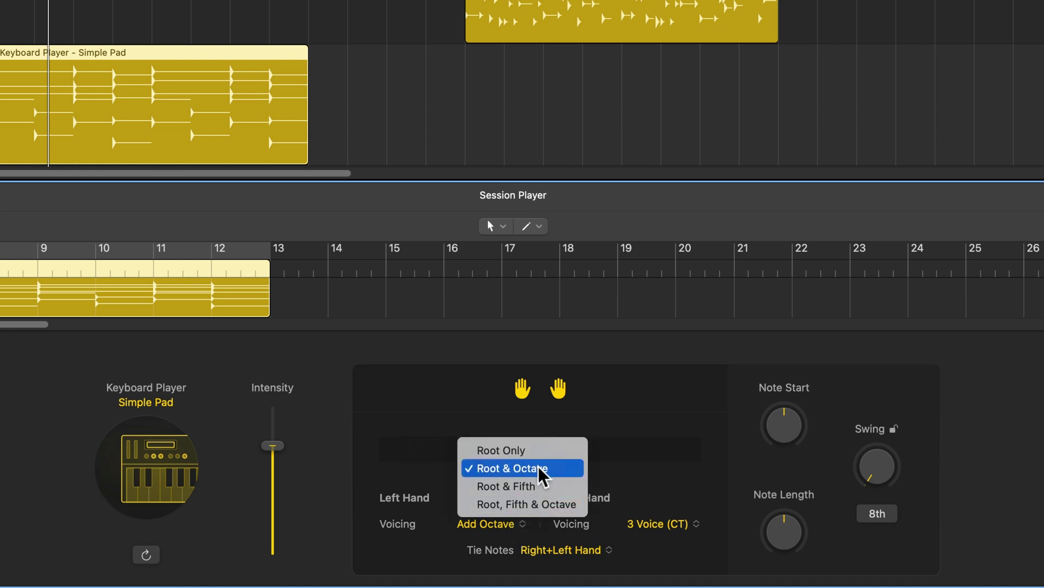
pyautogui.click(680, 462)
pyautogui.click(673, 526)
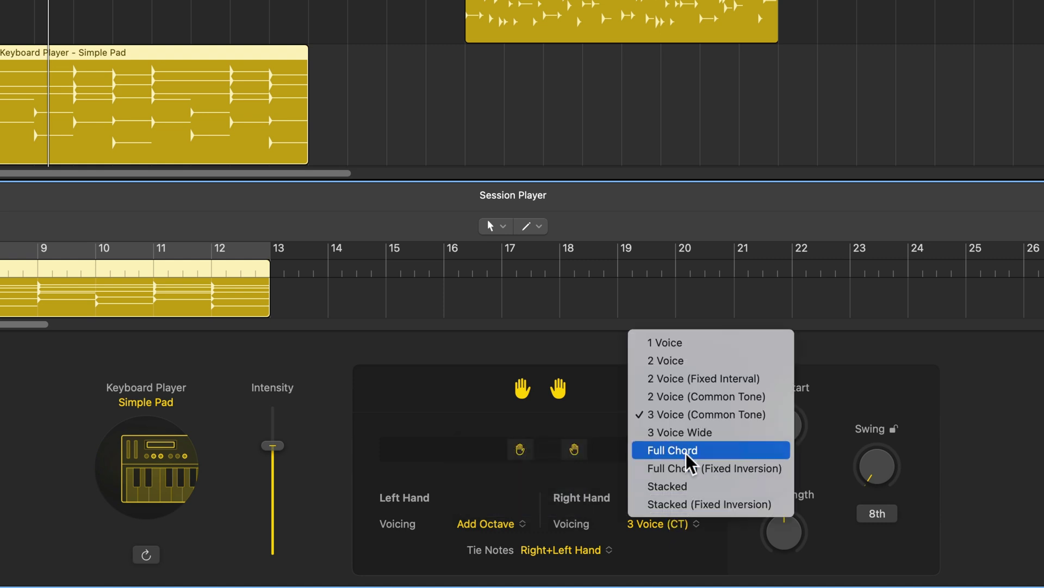
pyautogui.click(1021, 434)
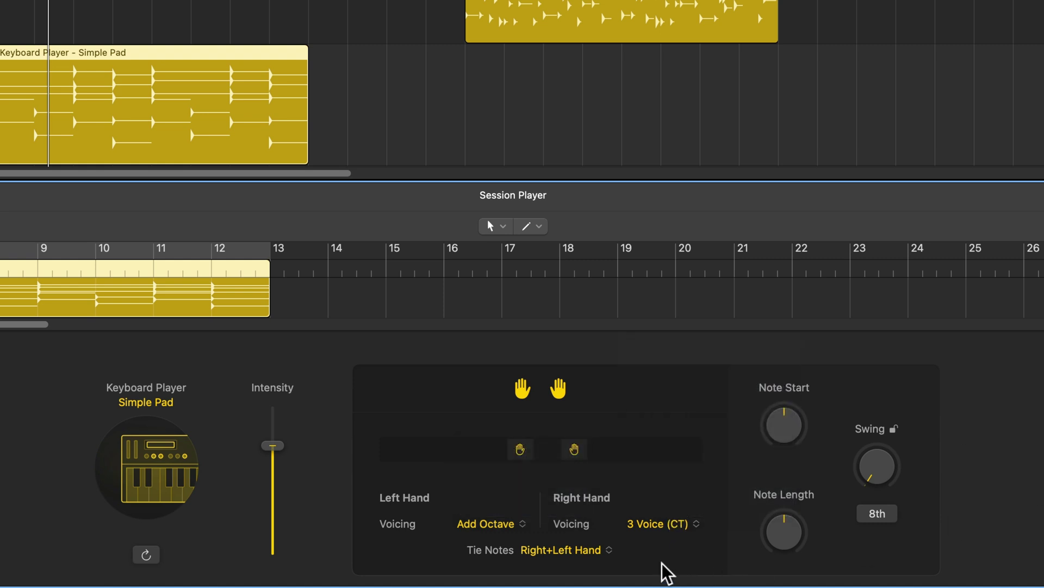
pyautogui.click(598, 550)
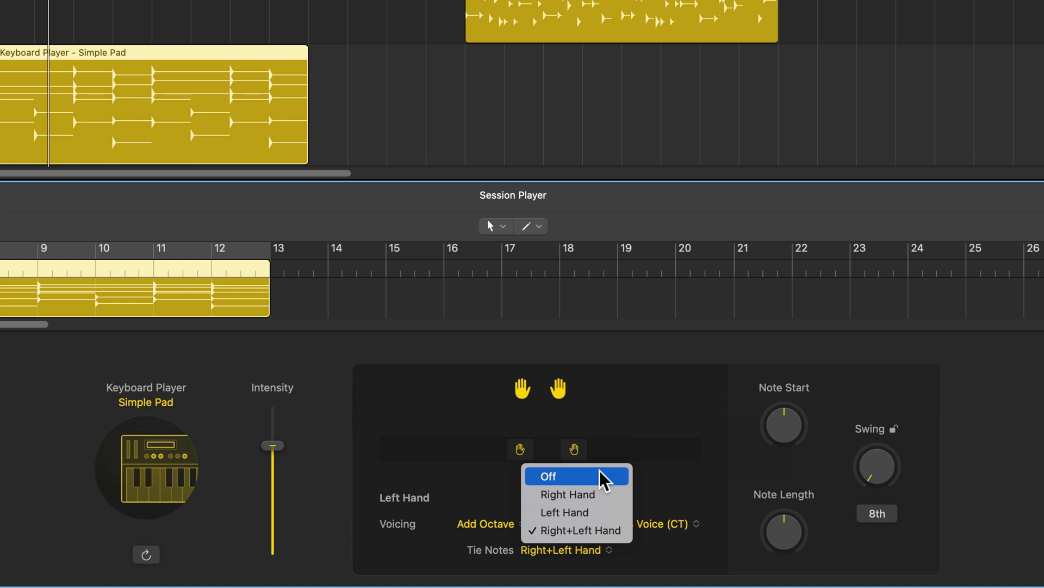
pyautogui.click(1011, 435)
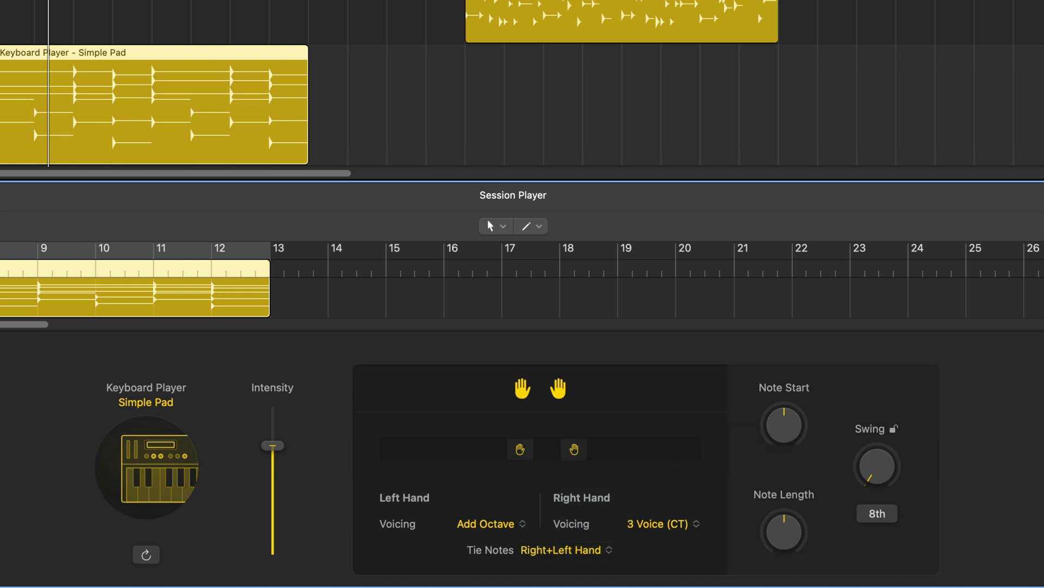
pyautogui.click(150, 34)
pyautogui.scroll(5, 147, 35)
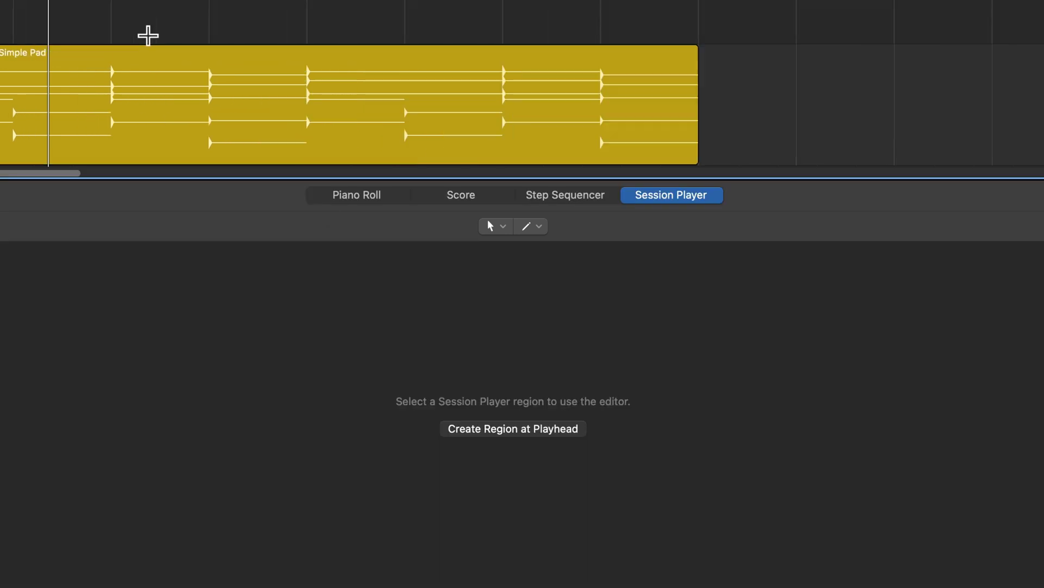
pyautogui.click(216, 85)
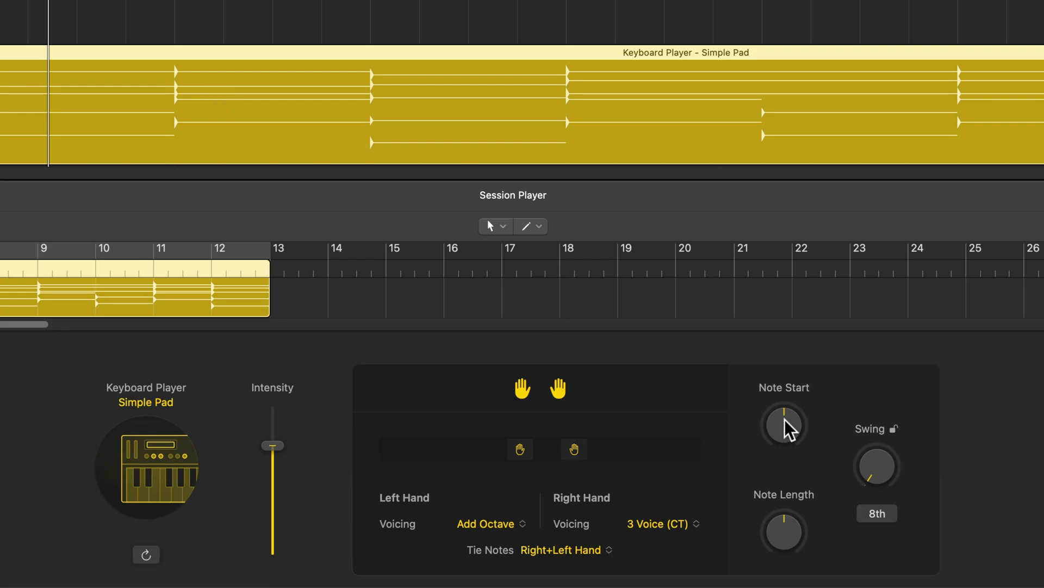
pyautogui.moveTo(788, 427); pyautogui.dragTo(789, 296)
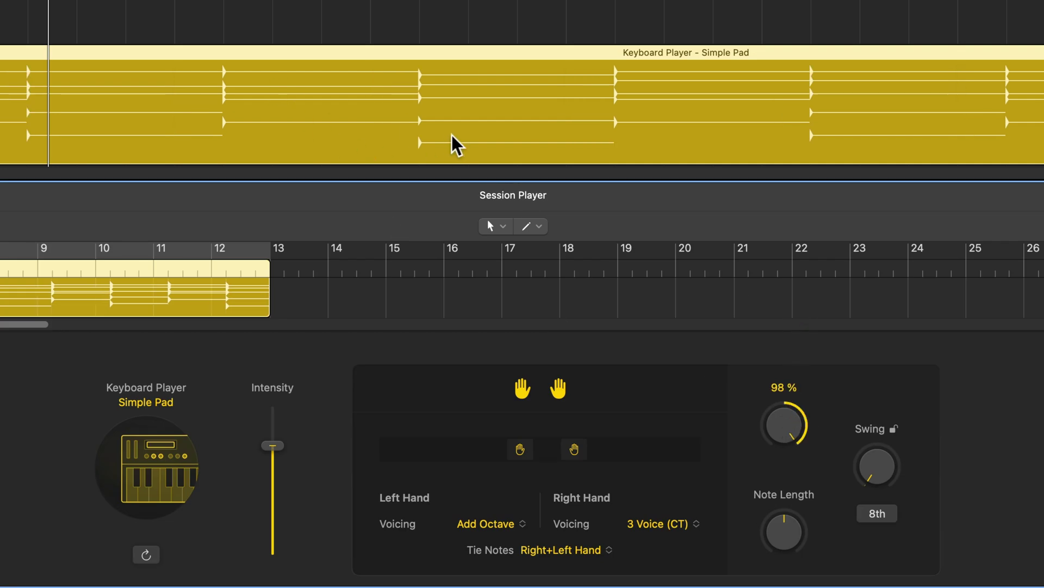
pyautogui.moveTo(791, 445); pyautogui.dragTo(788, 478)
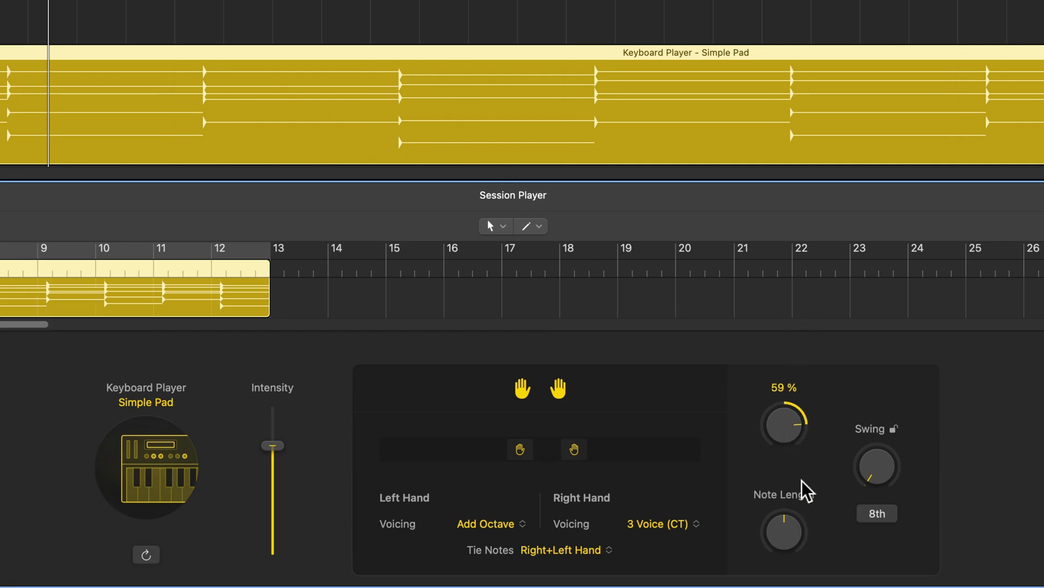
pyautogui.moveTo(784, 428); pyautogui.dragTo(783, 566)
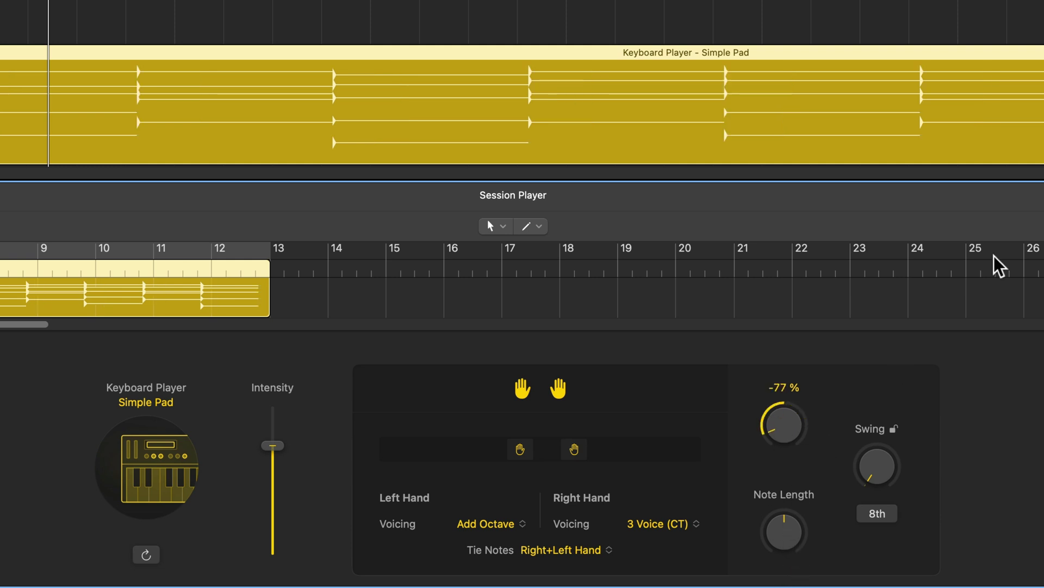
pyautogui.moveTo(792, 408); pyautogui.dragTo(789, 411)
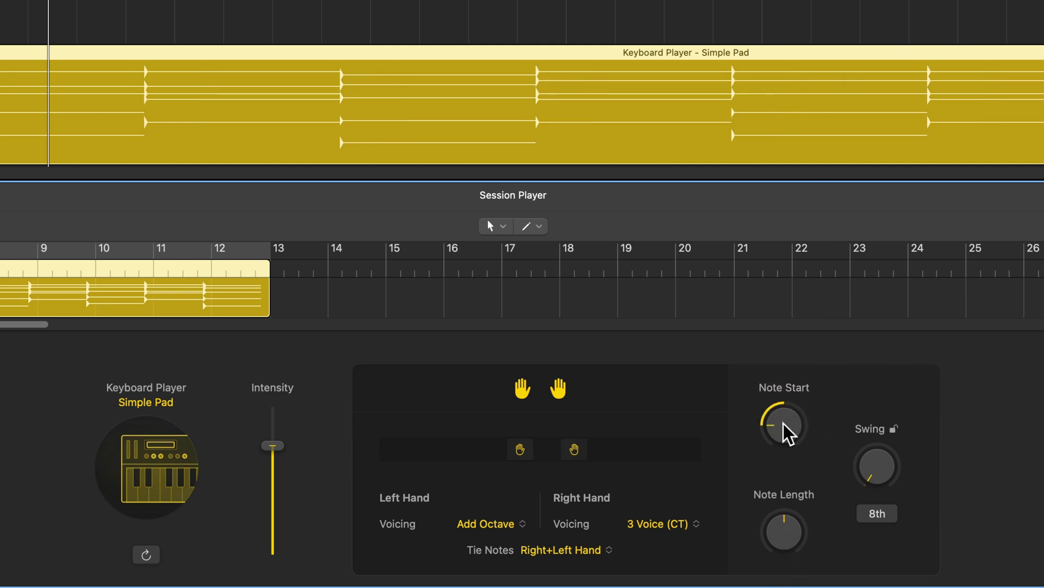
pyautogui.moveTo(789, 434)
pyautogui.mouseDown()
pyautogui.moveTo(800, 392)
pyautogui.moveTo(805, 427)
pyautogui.mouseUp()
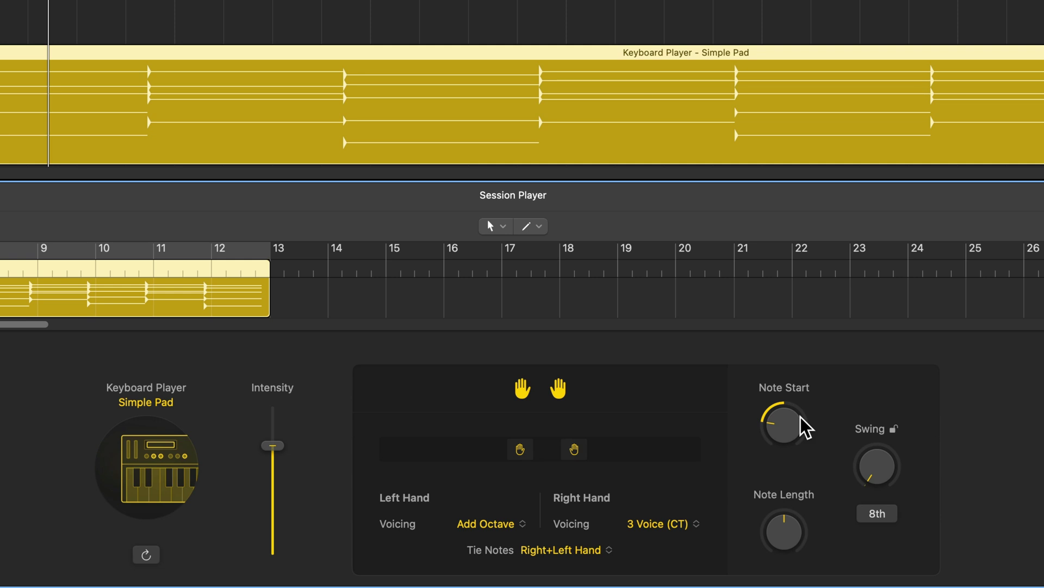
pyautogui.scroll(5, 800, 427)
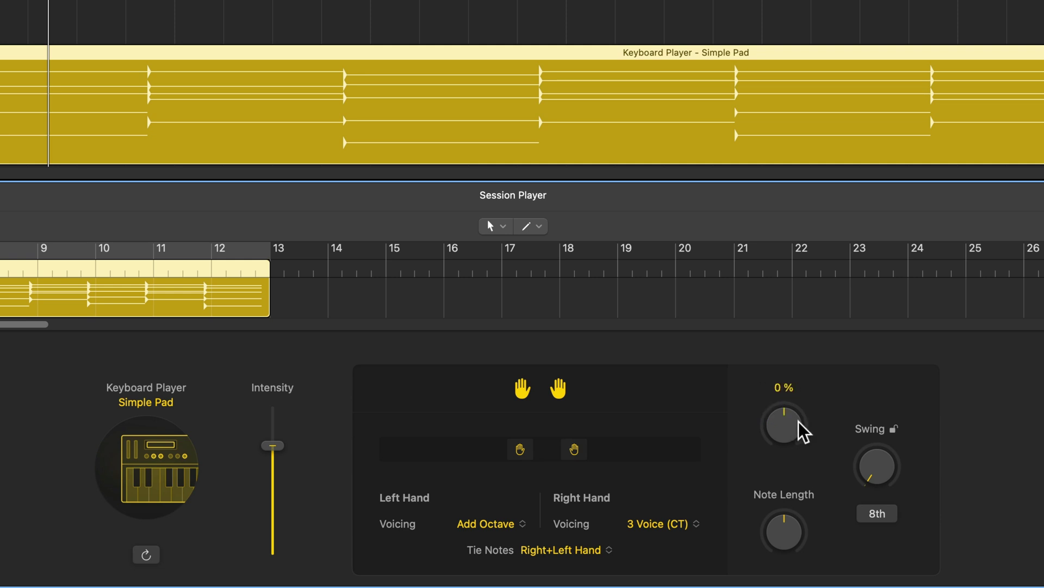
pyautogui.moveTo(792, 555); pyautogui.dragTo(802, 454)
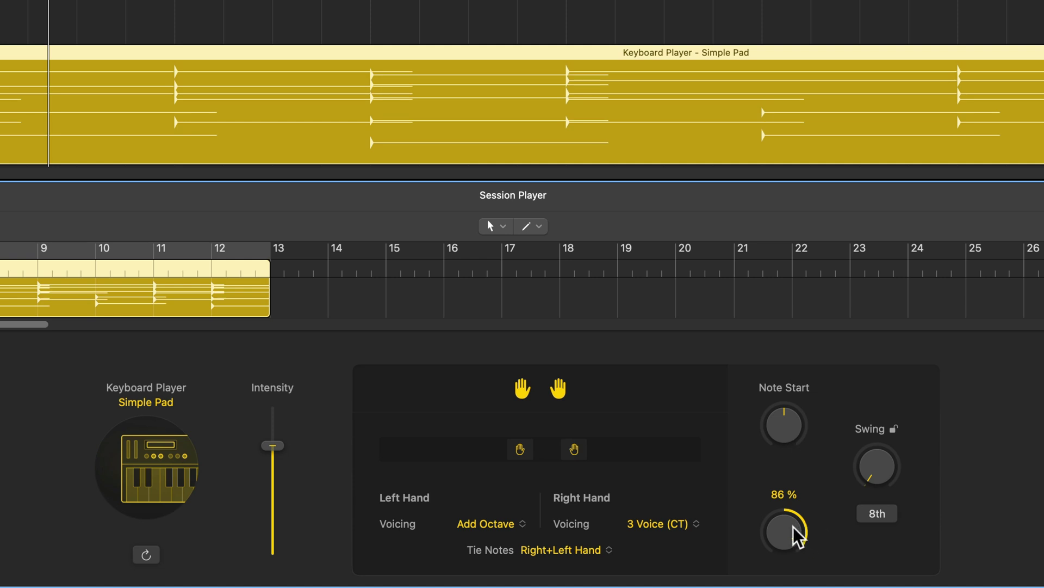
pyautogui.moveTo(765, 579); pyautogui.dragTo(760, 578)
pyautogui.scroll(-10, 786, 533)
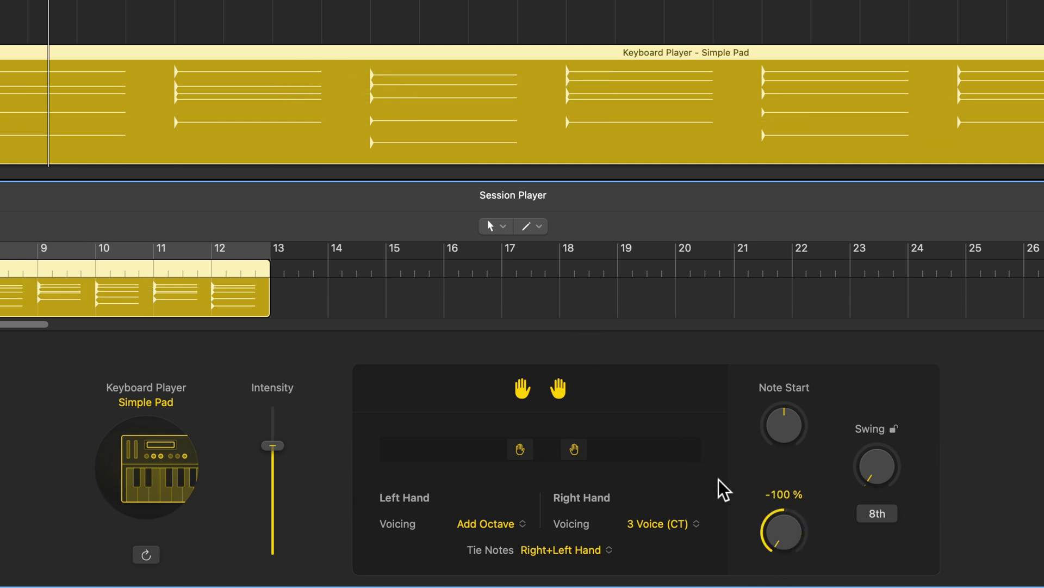
pyautogui.keyDown('alt'); pyautogui.click(792, 541); pyautogui.keyUp('alt')
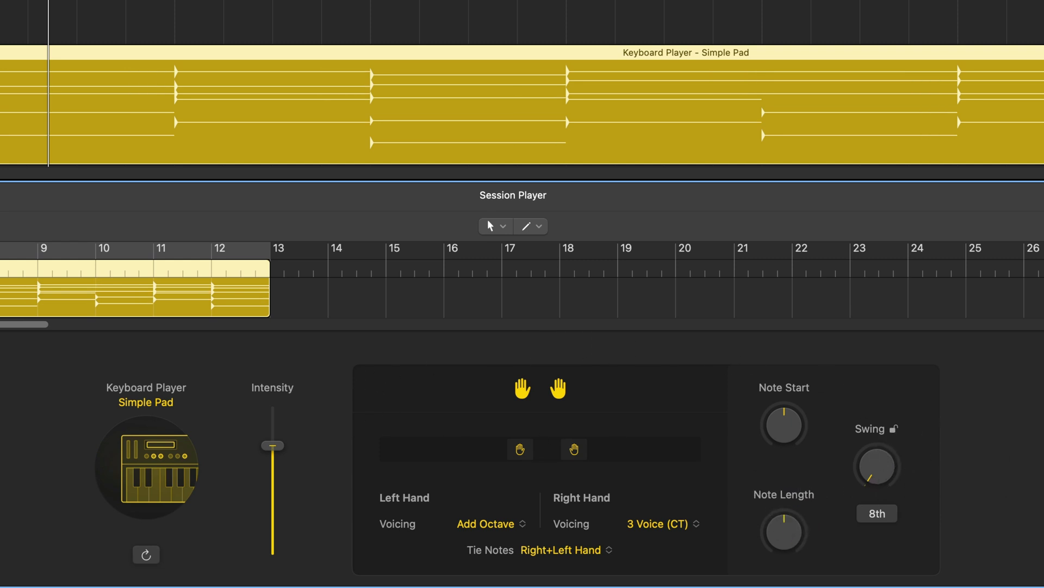
pyautogui.click(350, 82)
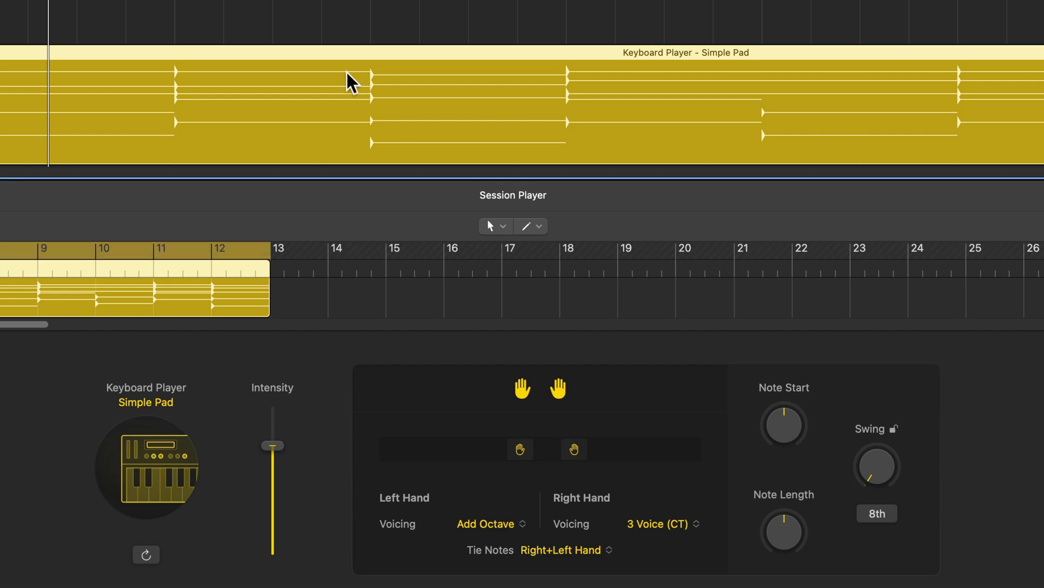
# Close the editor, stop looping, then copy the bar 5 Simple Pad region to bars 13–17
pyautogui.hscroll(-3, 348, 76)
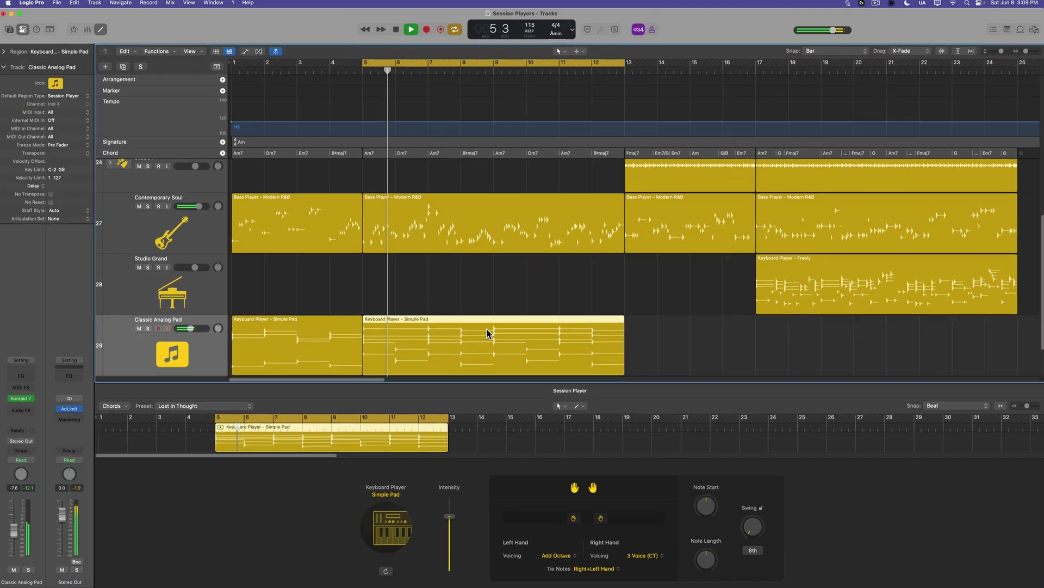
pyautogui.press('e')
pyautogui.click(676, 476)
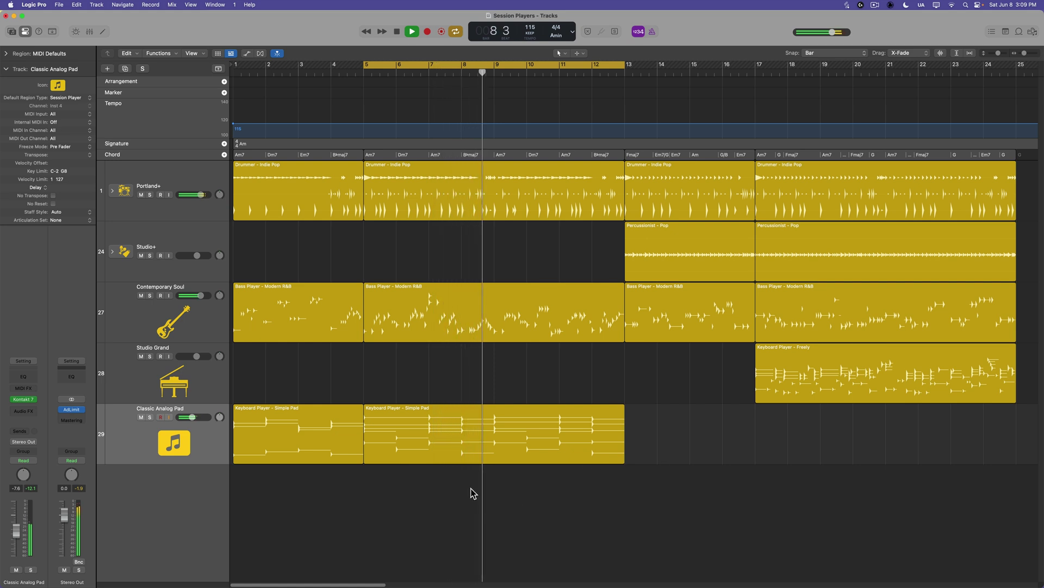
pyautogui.press('space')
pyautogui.press('c')
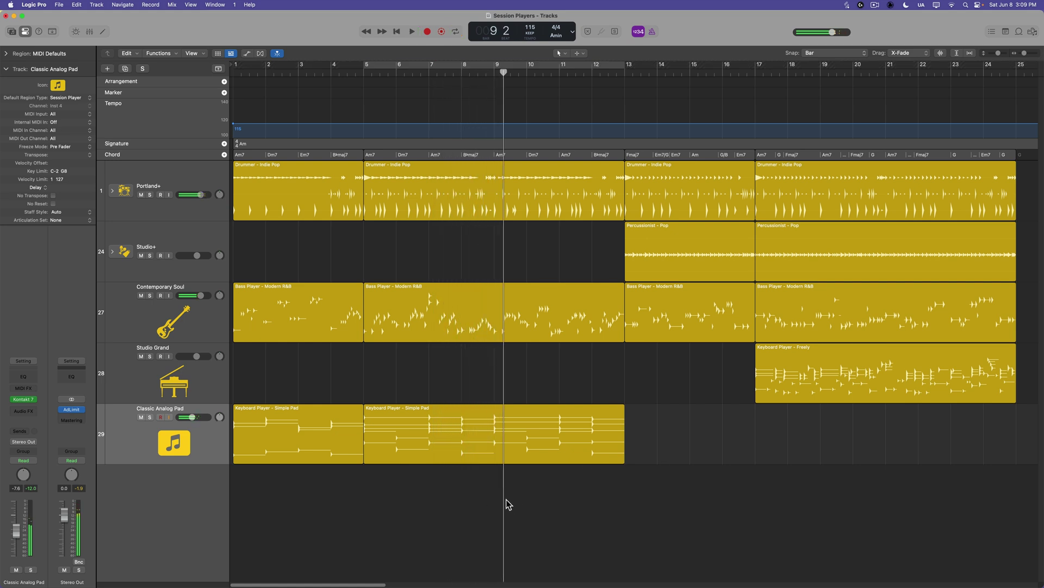
pyautogui.moveTo(430, 461); pyautogui.dragTo(696, 457)
pyautogui.moveTo(884, 460); pyautogui.dragTo(767, 460)
# Cycle bars 13–17 and switch the new region's Keyboard Player pattern to Arpeggiated
pyautogui.press('u')
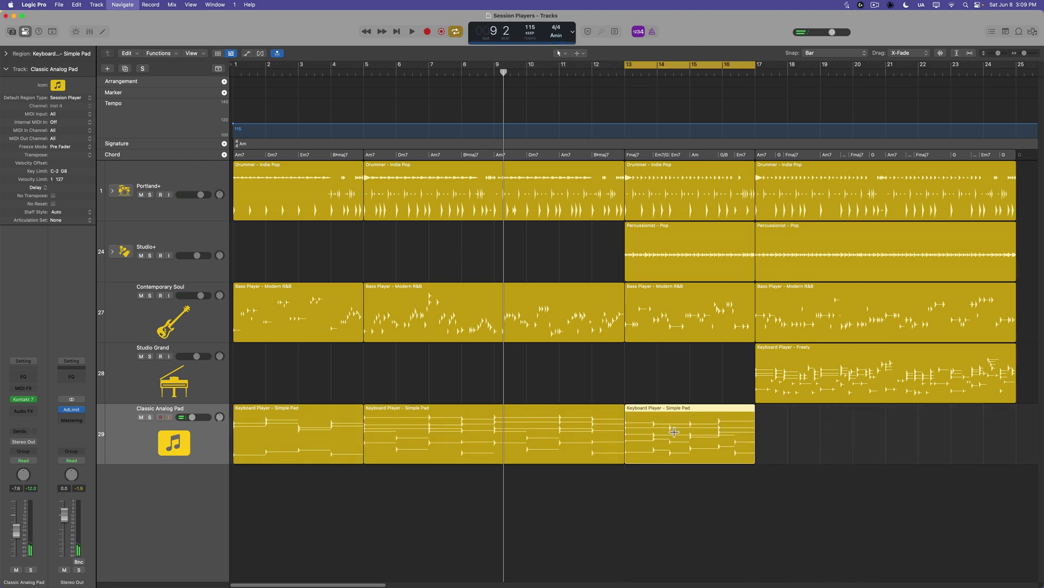
pyautogui.doubleClick(677, 435)
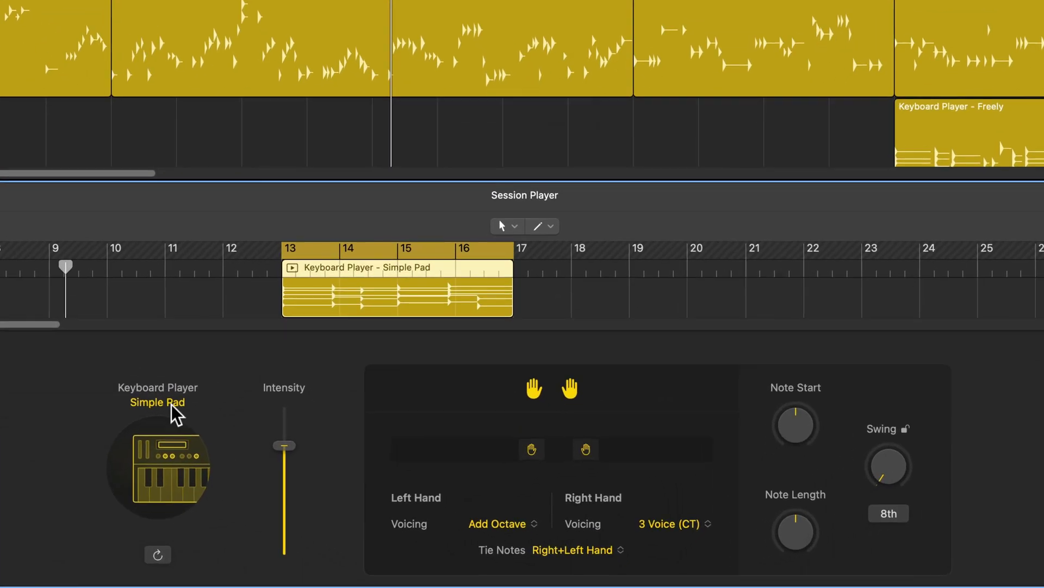
pyautogui.click(169, 402)
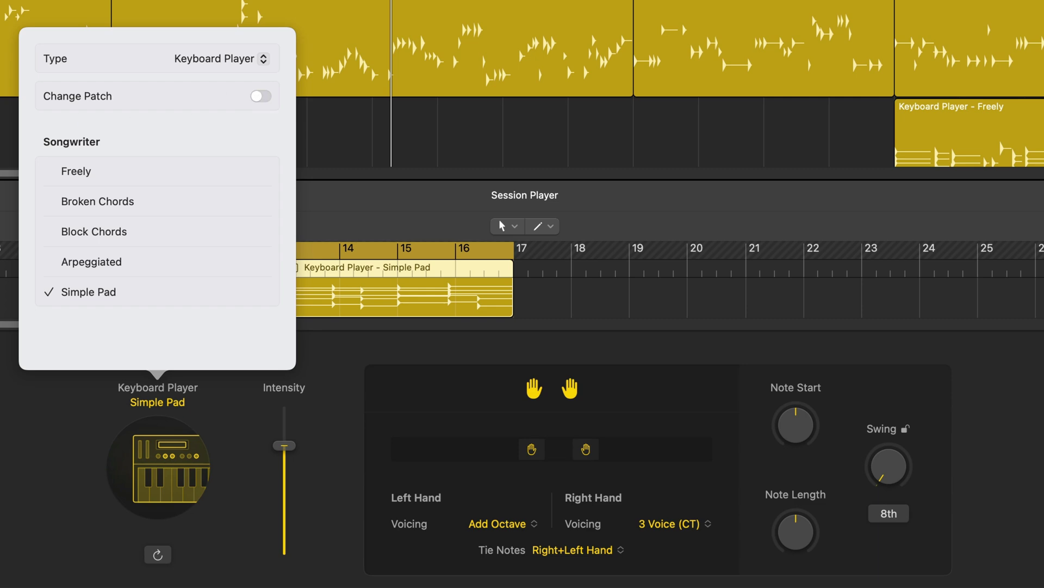
pyautogui.click(90, 261)
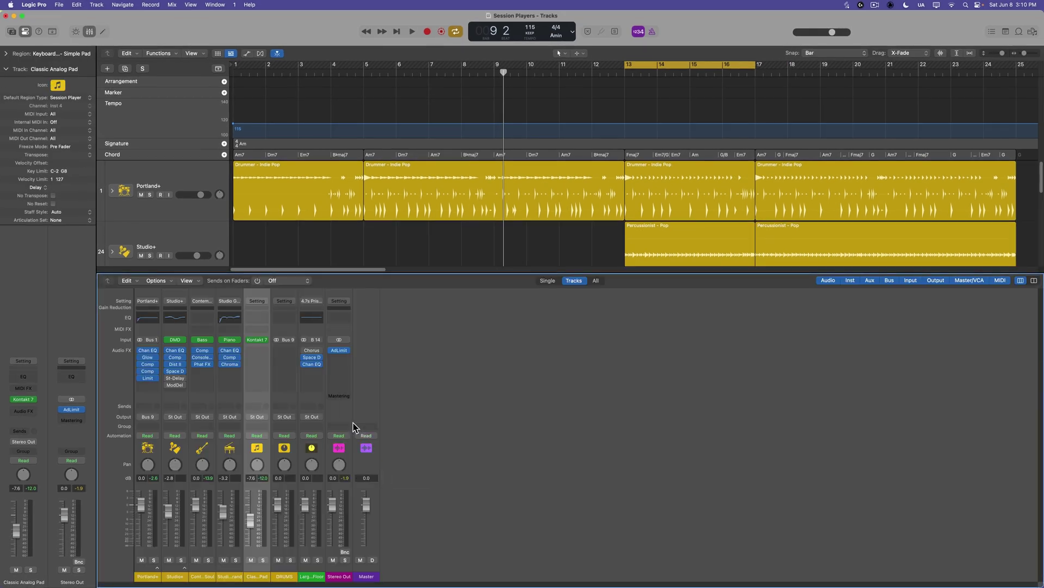
pyautogui.press('x')
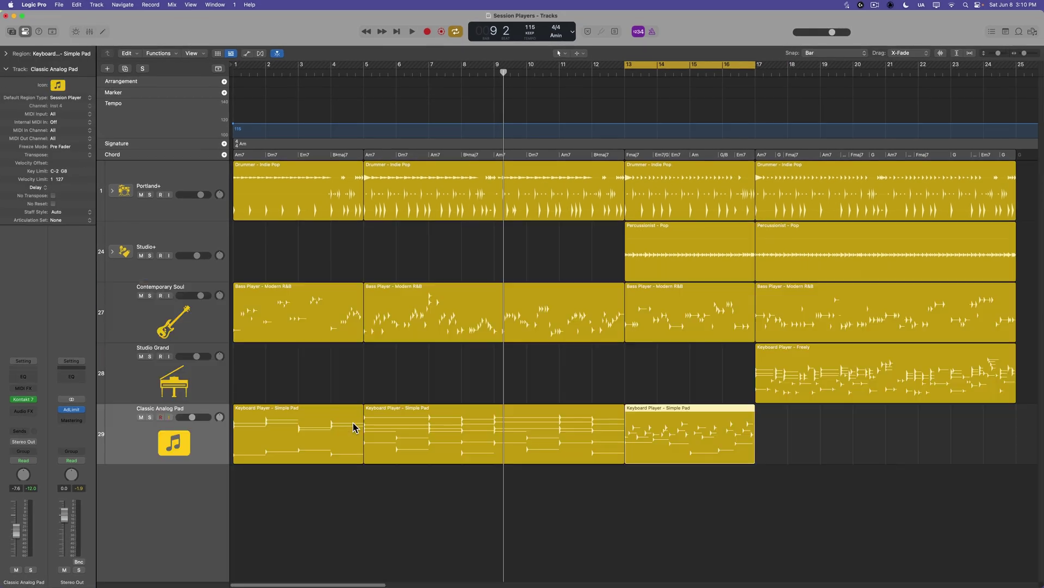
# Reselect the bar 13 region and recheck its Session Player pattern without changing it
pyautogui.click(616, 517)
pyautogui.click(668, 446)
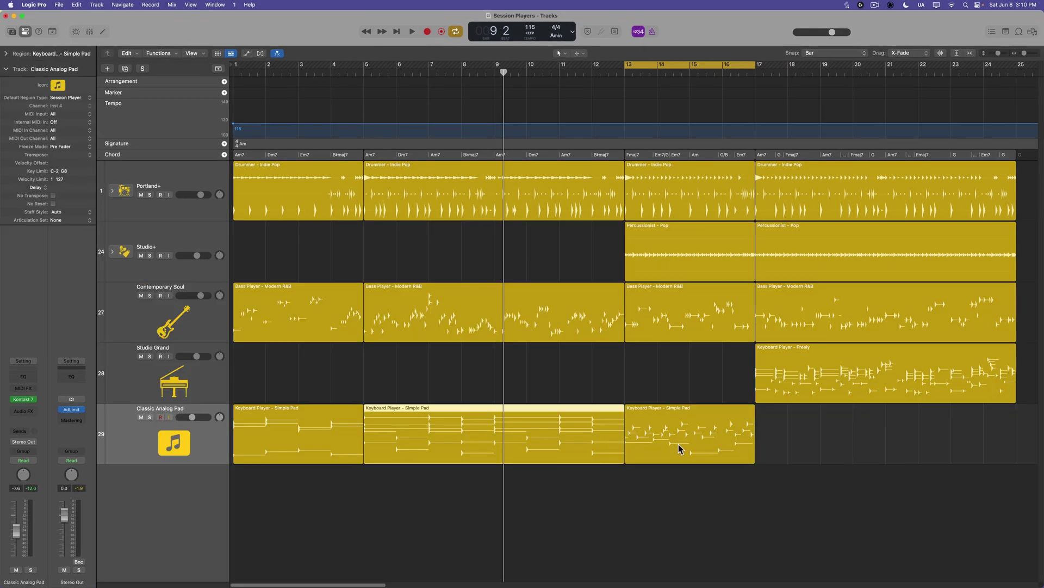
pyautogui.doubleClick(679, 449)
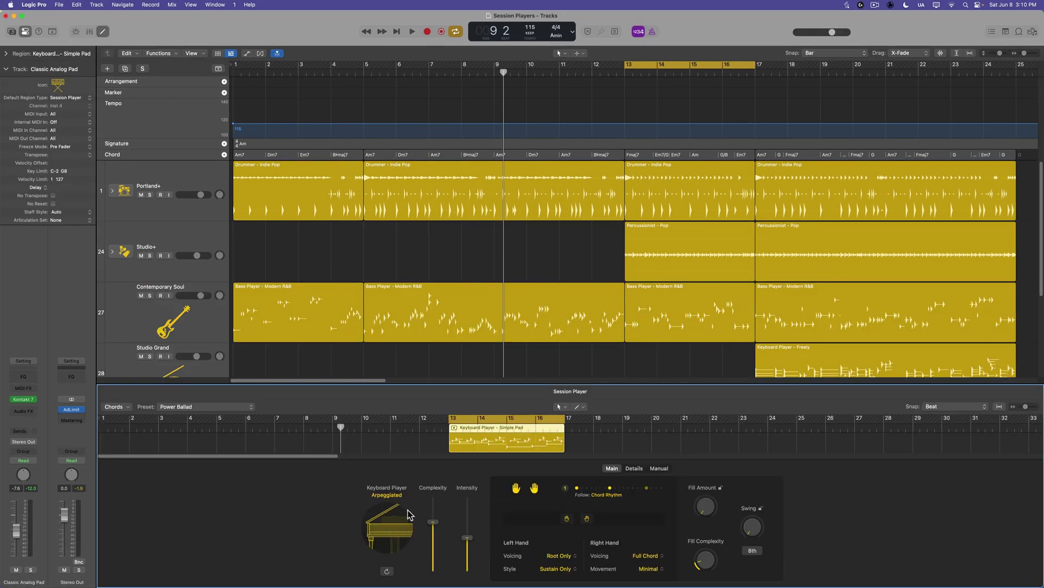
pyautogui.press('e')
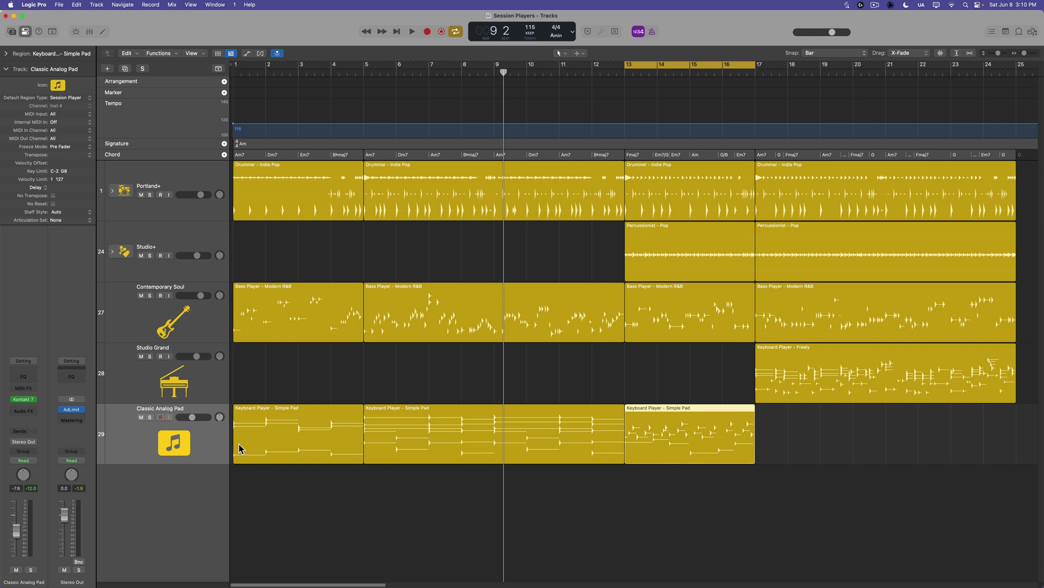
pyautogui.press('e')
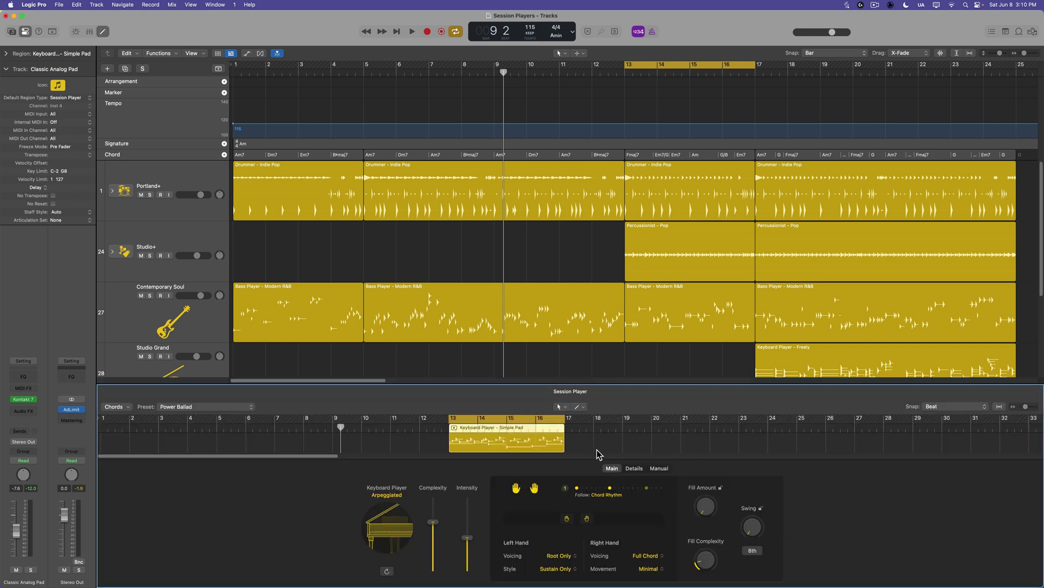
pyautogui.click(391, 495)
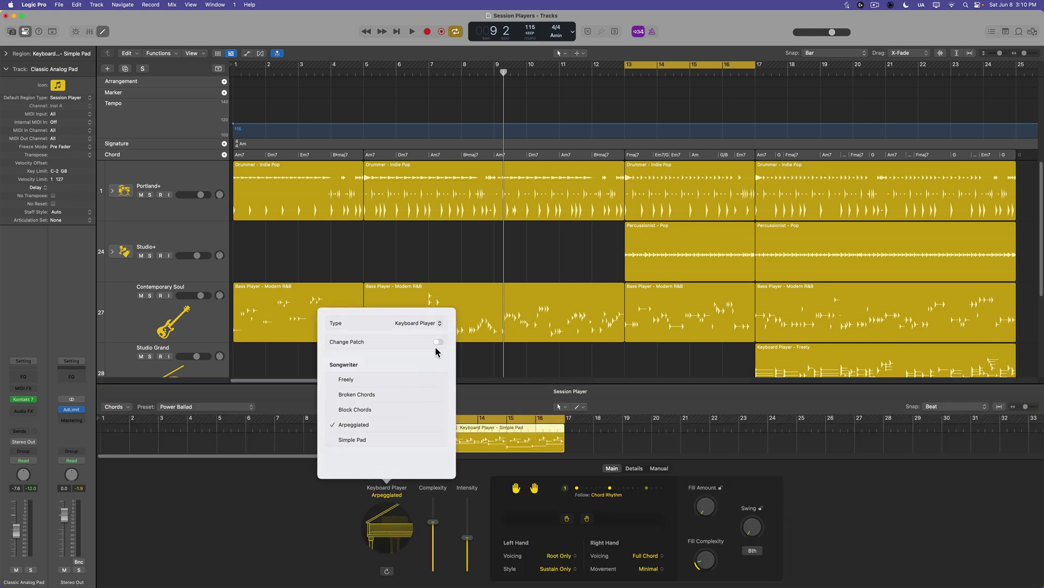
pyautogui.click(318, 523)
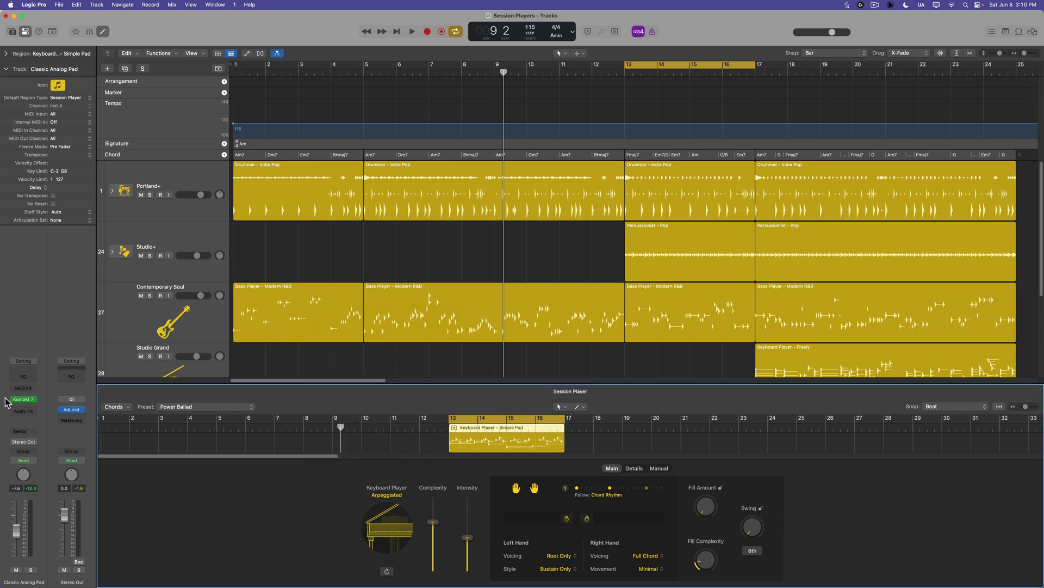
pyautogui.press('e')
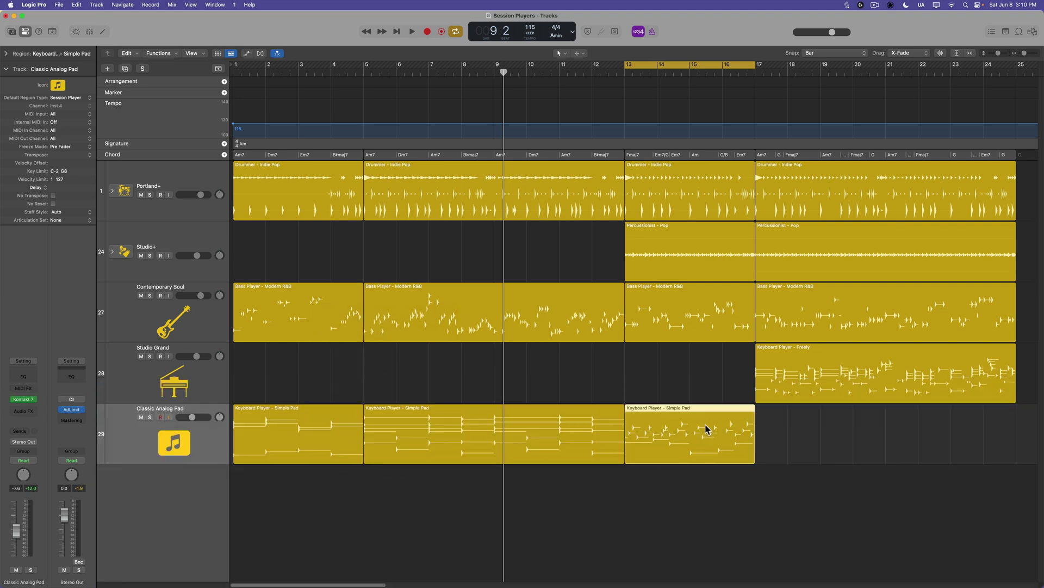
# While looping bars 13–17, raise the arpeggio's Intensity and move both hand-range boundaries higher
pyautogui.press('space')
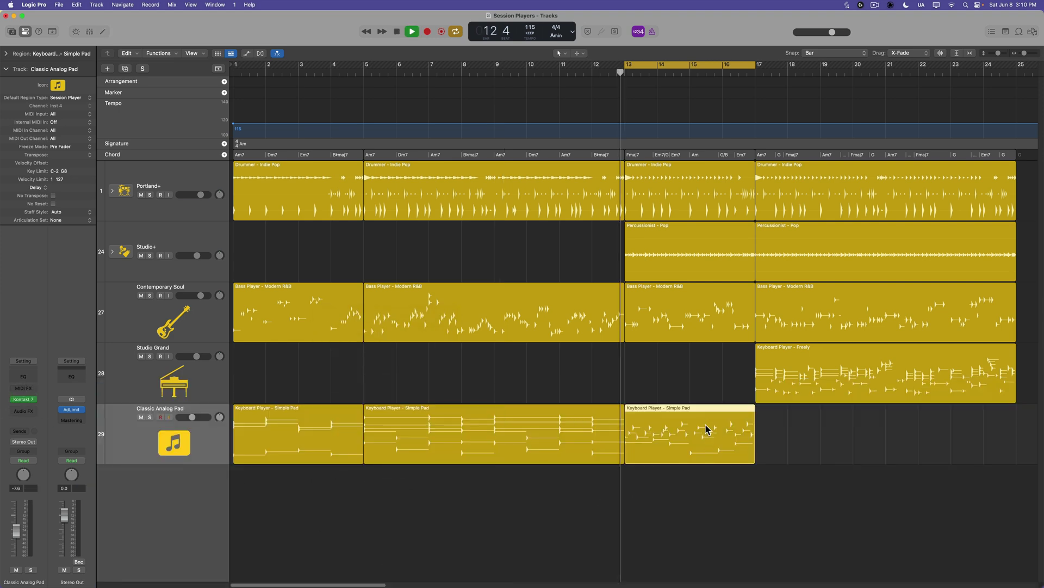
pyautogui.press('super+Right')
pyautogui.press('super+Right')
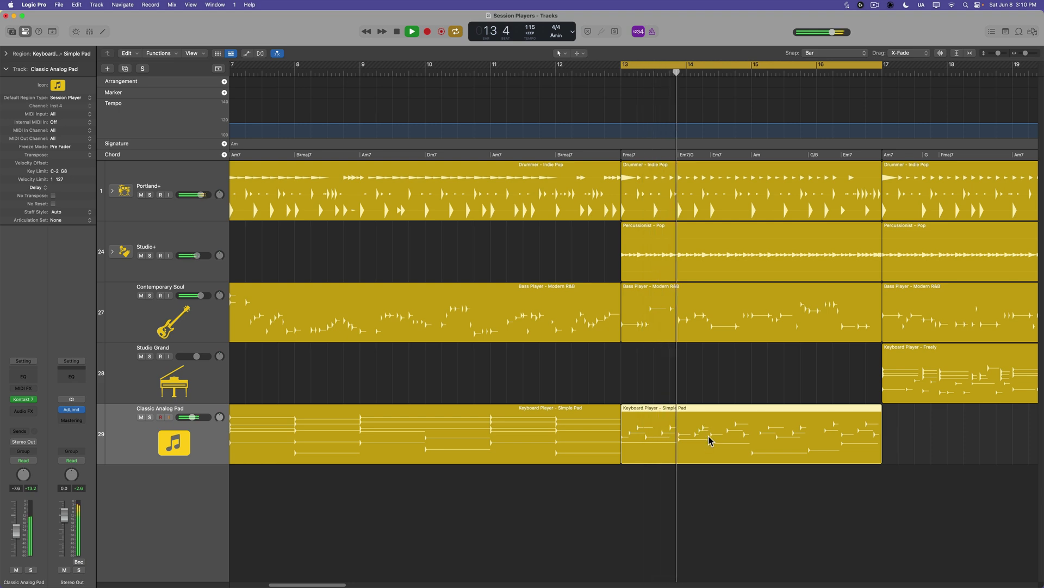
pyautogui.doubleClick(711, 436)
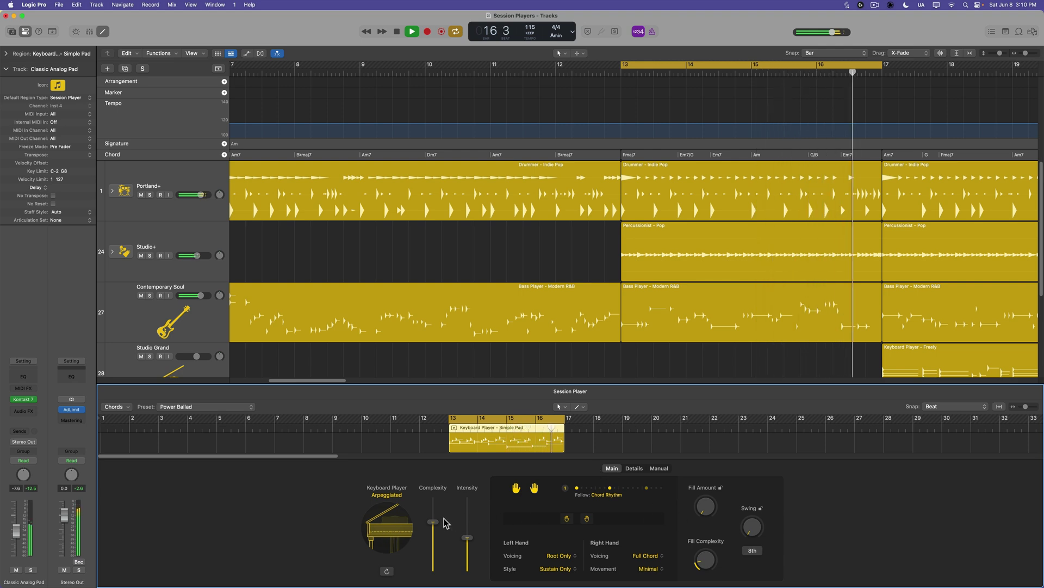
pyautogui.moveTo(467, 537); pyautogui.dragTo(467, 518)
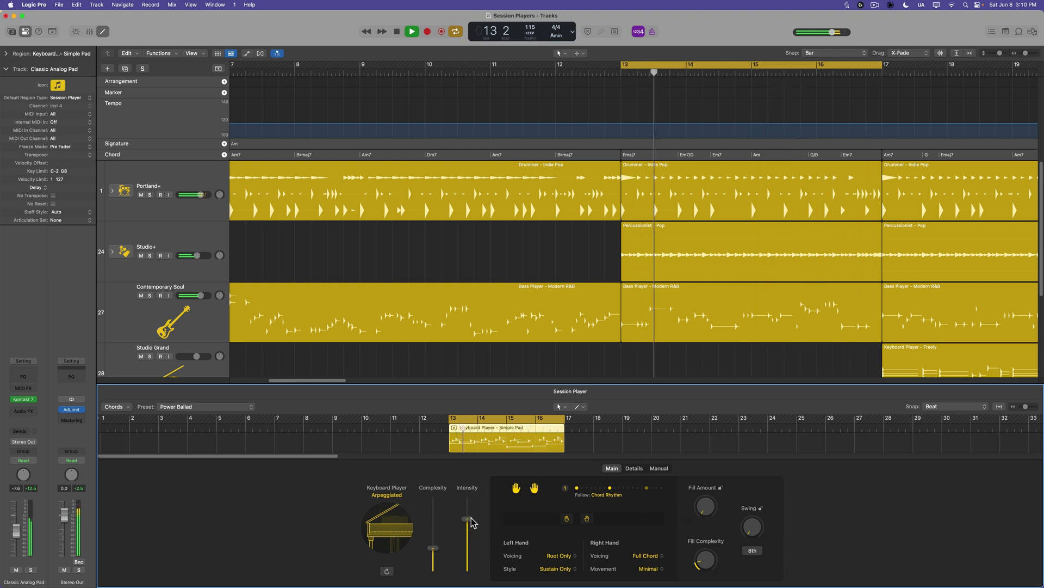
pyautogui.press('space')
pyautogui.moveTo(588, 523); pyautogui.dragTo(631, 525)
pyautogui.press('space')
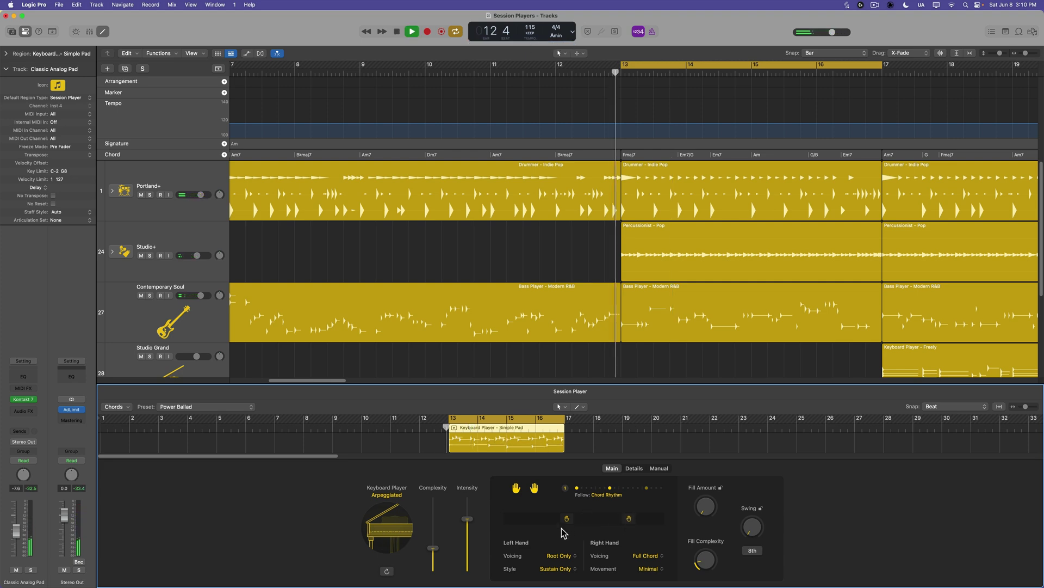
pyautogui.moveTo(567, 518); pyautogui.dragTo(578, 522)
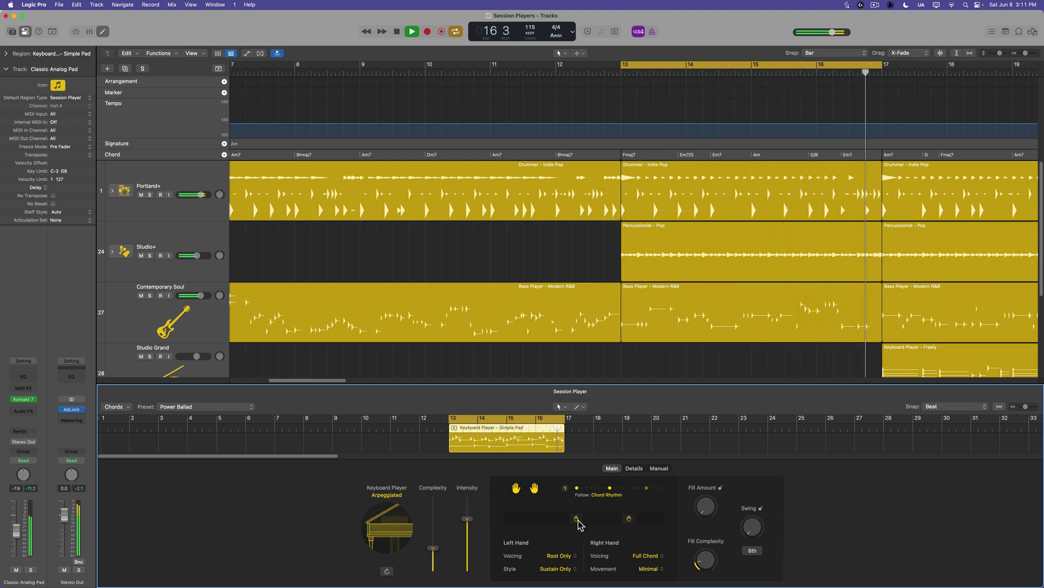
# Close the editor, stop at the song start, turn off Cycle and zoom out fully
pyautogui.press('e')
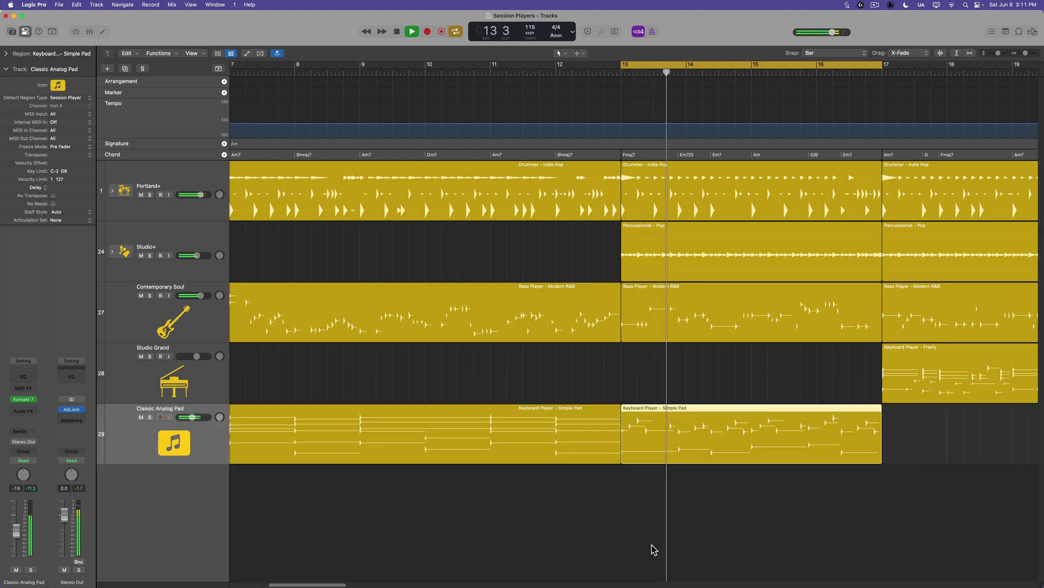
pyautogui.press('space')
pyautogui.press('Return')
pyautogui.press('c')
pyautogui.press('z')
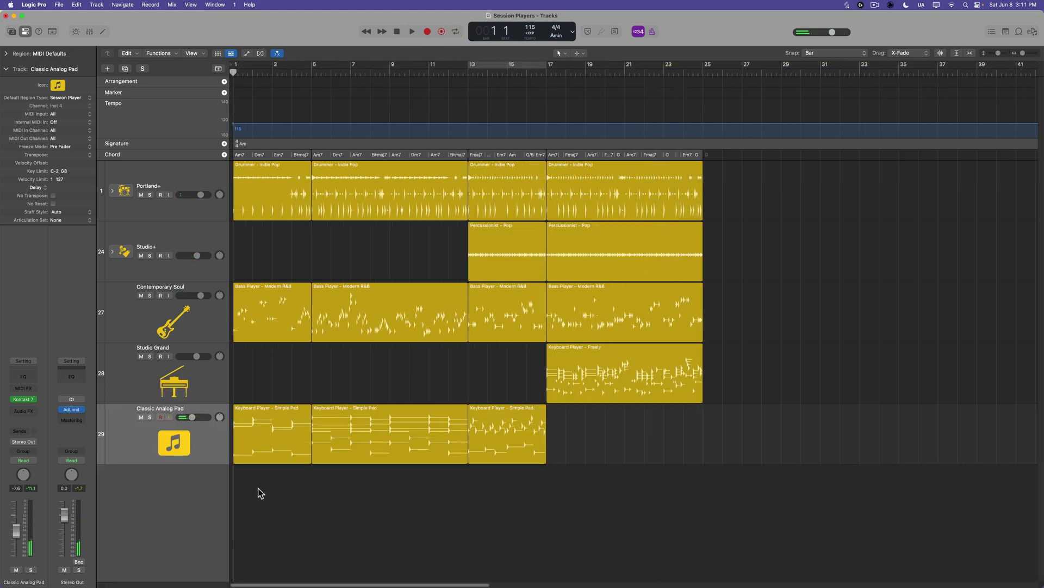
# Select the Studio Grand, Contemporary Soul, Studio+ and Portland+ tracks in turn, then deselect all
pyautogui.click(188, 442)
pyautogui.click(192, 377)
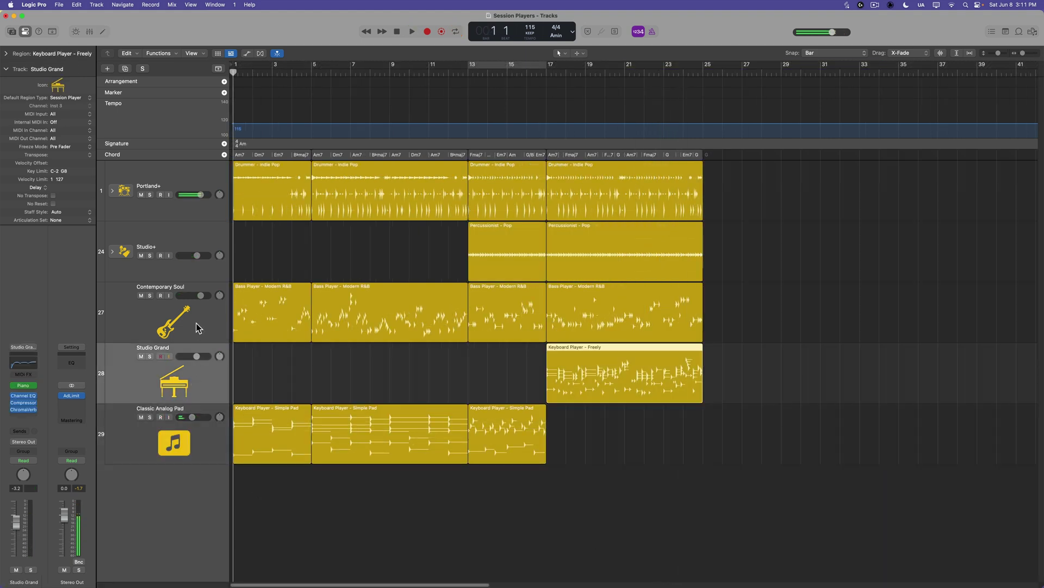
pyautogui.click(196, 287)
pyautogui.click(191, 234)
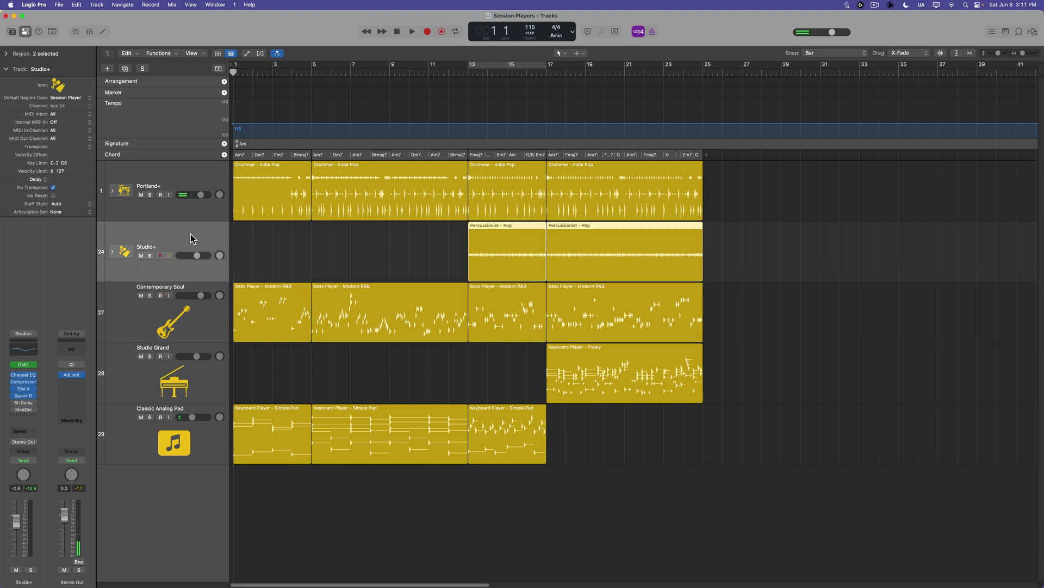
pyautogui.click(188, 176)
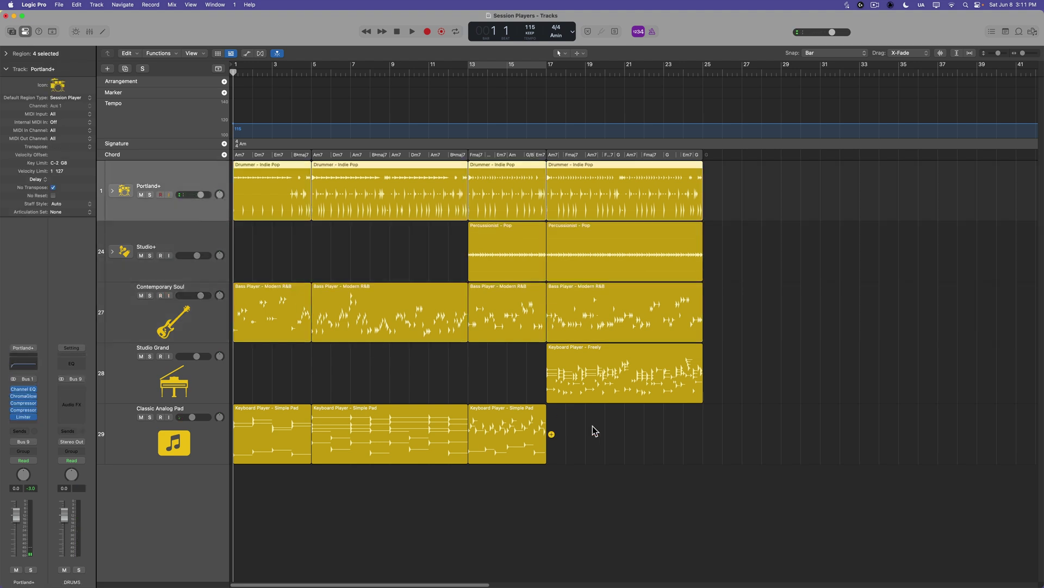
pyautogui.click(616, 439)
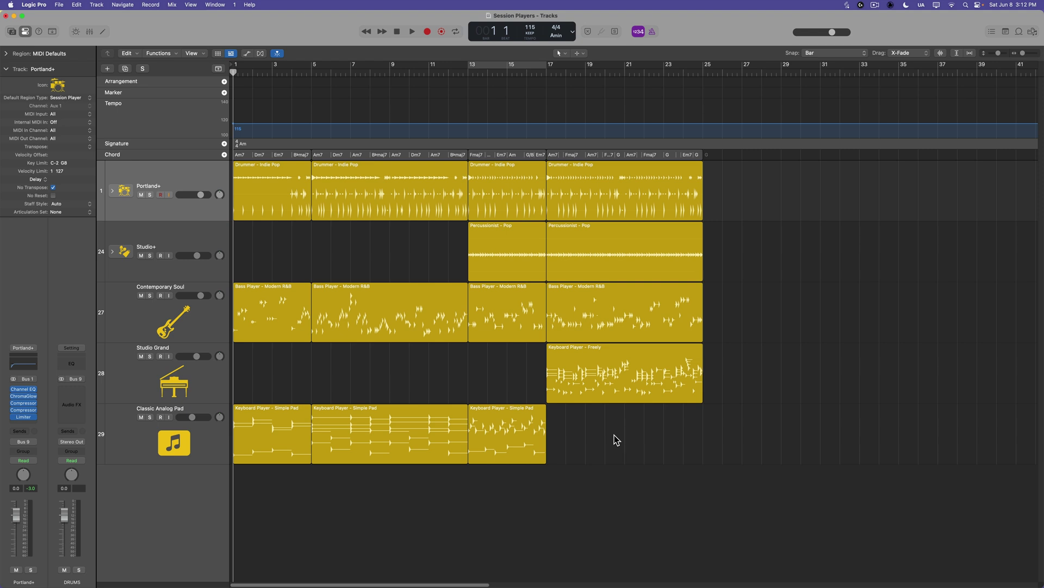
# Reopen the Session Player editor for the arpeggiated bars 13–17 region with its Power Ballad preset
pyautogui.doubleClick(521, 428)
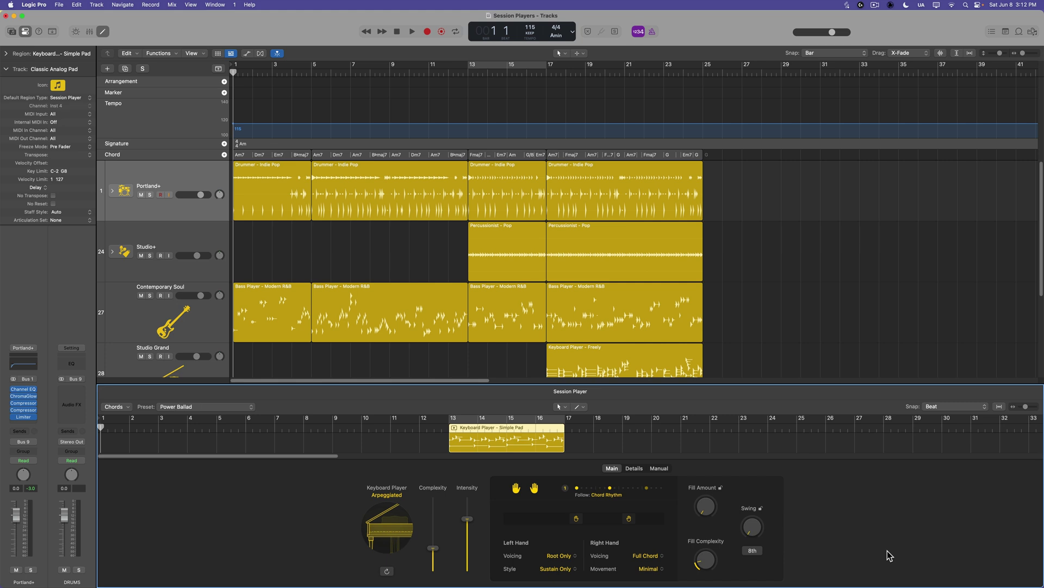
pyautogui.scroll(-1, 426, 262)
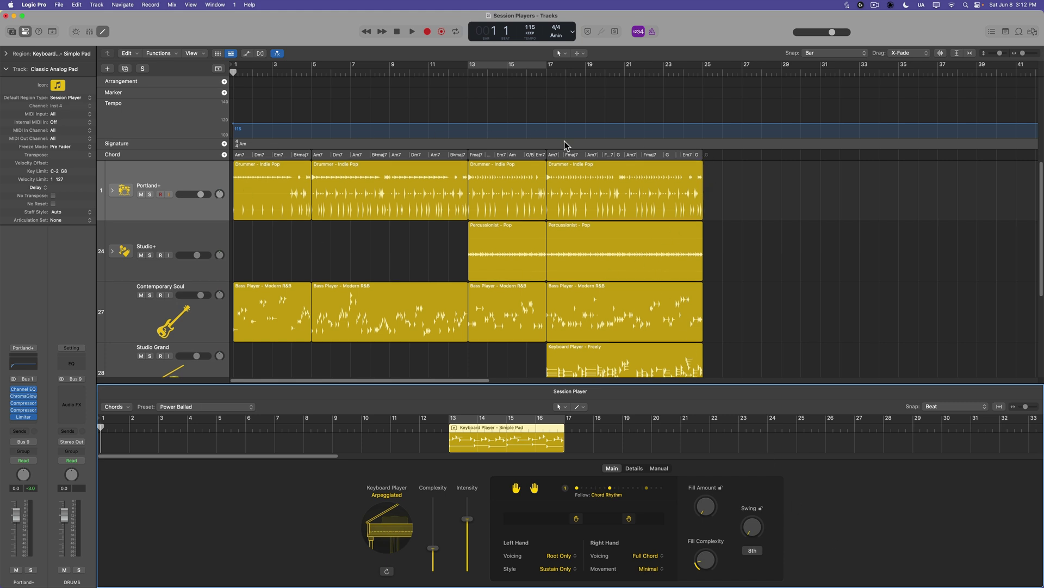